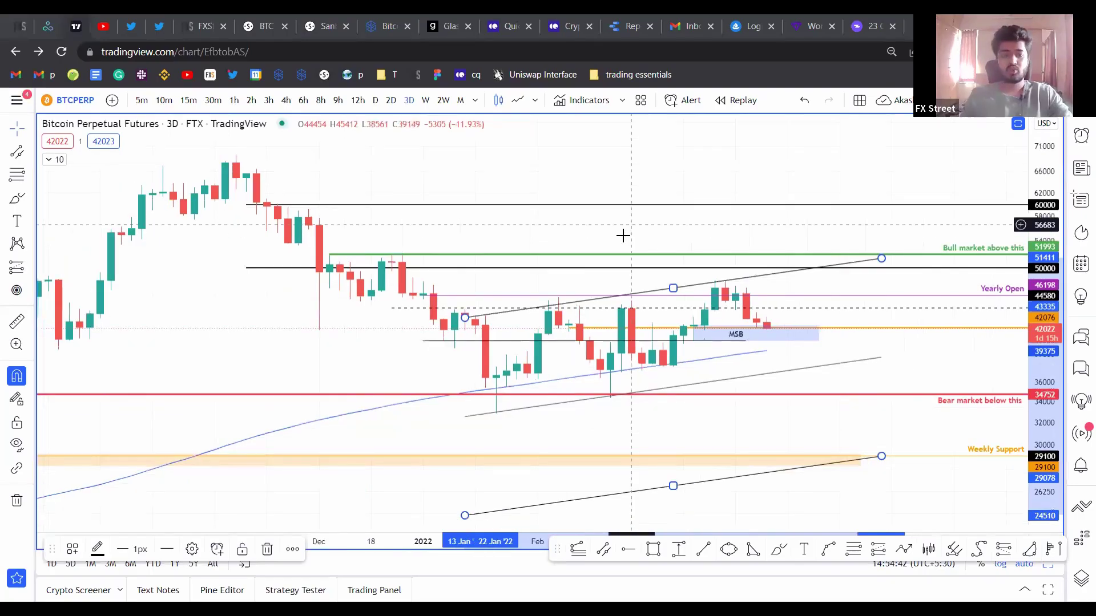
Step: Switch to the Santiment screener and sort the projects by one-day volume change in descending order
scroll(623, 236, down, 3)
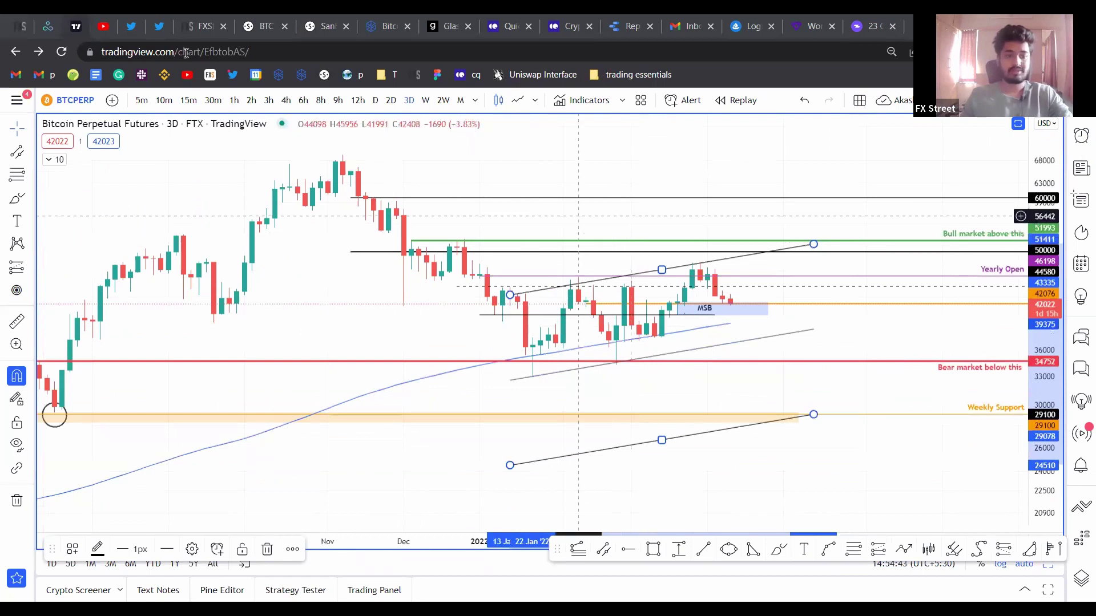
click(323, 26)
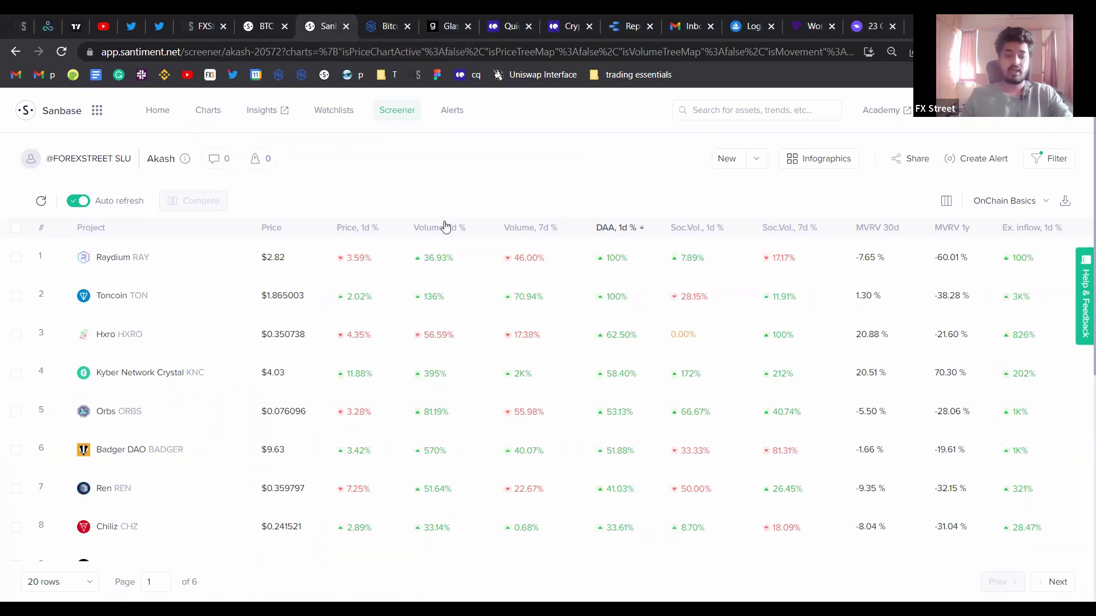
click(433, 236)
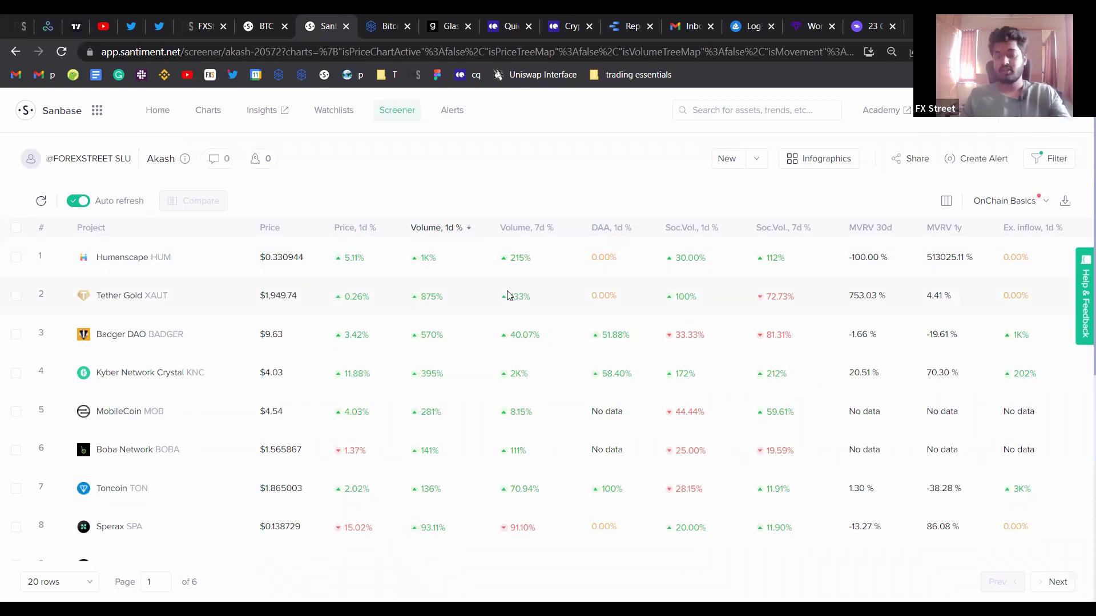
Step: View the FXStreet videos page on YouTube and the FXScrypto profile on Twitter
key(ctrl+4)
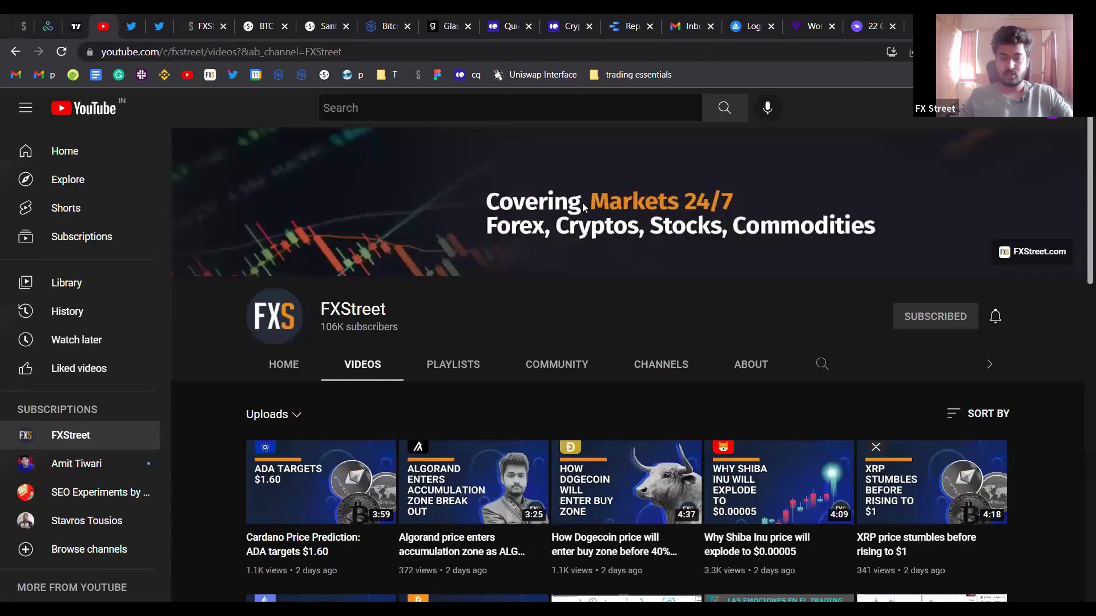
scroll(913, 318, down, 1)
scroll(913, 318, down, 1)
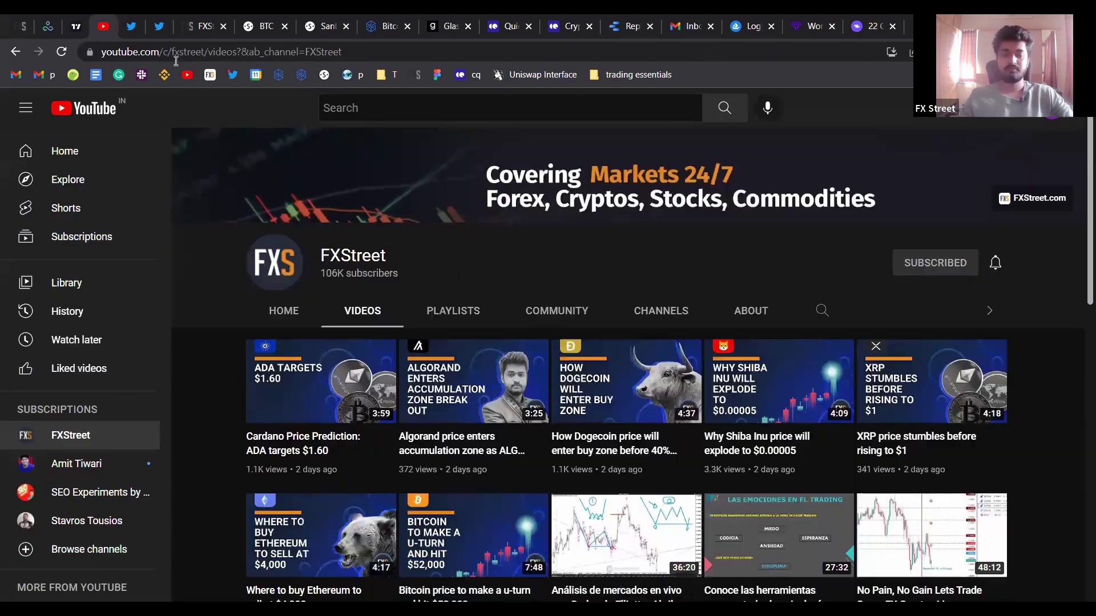
scroll(339, 249, up, 1)
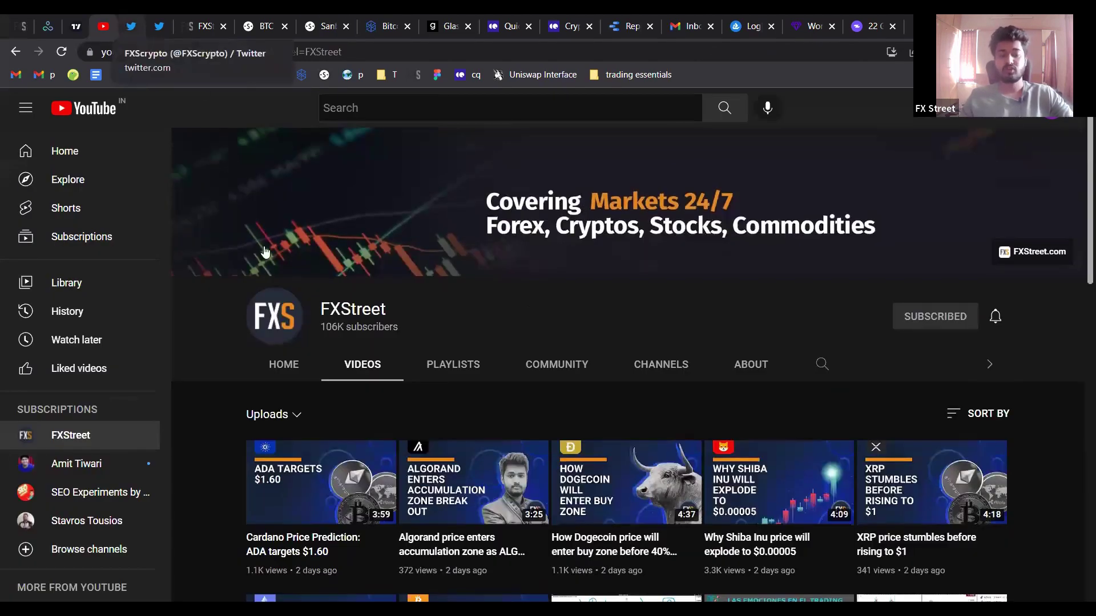
key(ctrl+5)
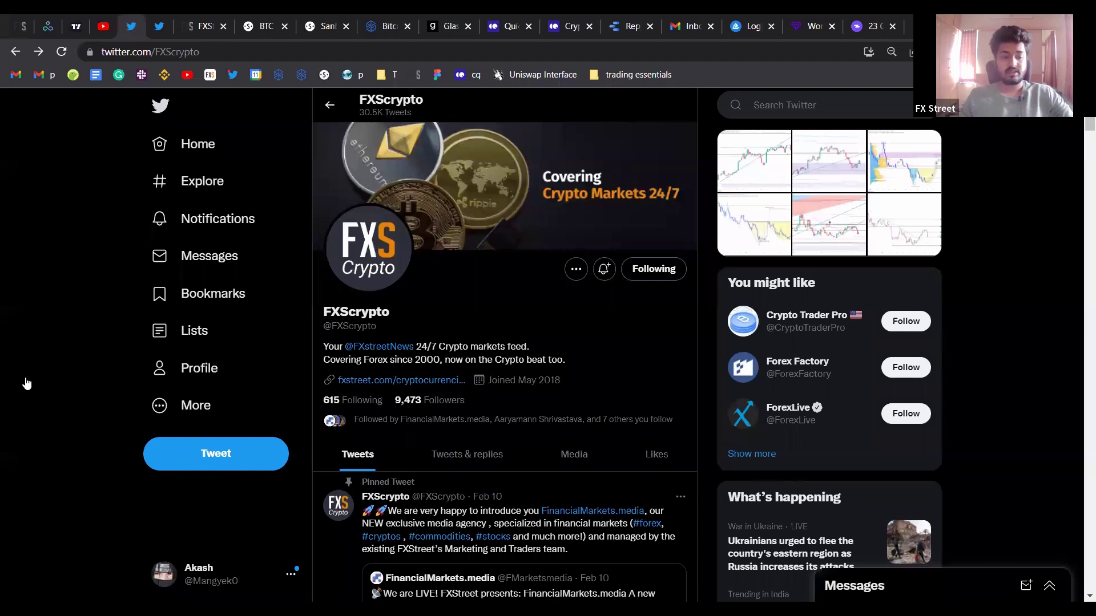
Step: Return to the Santiment screener and select Humanscape, Badger DAO and Kyber Network Crystal
key(ctrl+Tab)
key(ctrl+Tab)
key(ctrl+Tab)
key(ctrl+Tab)
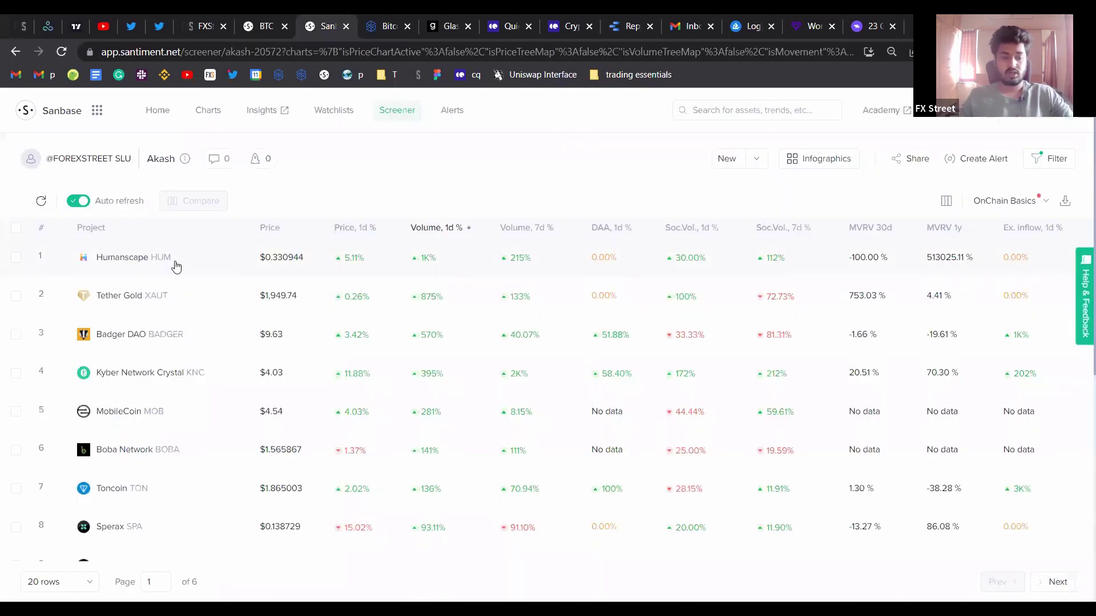
click(16, 256)
click(16, 334)
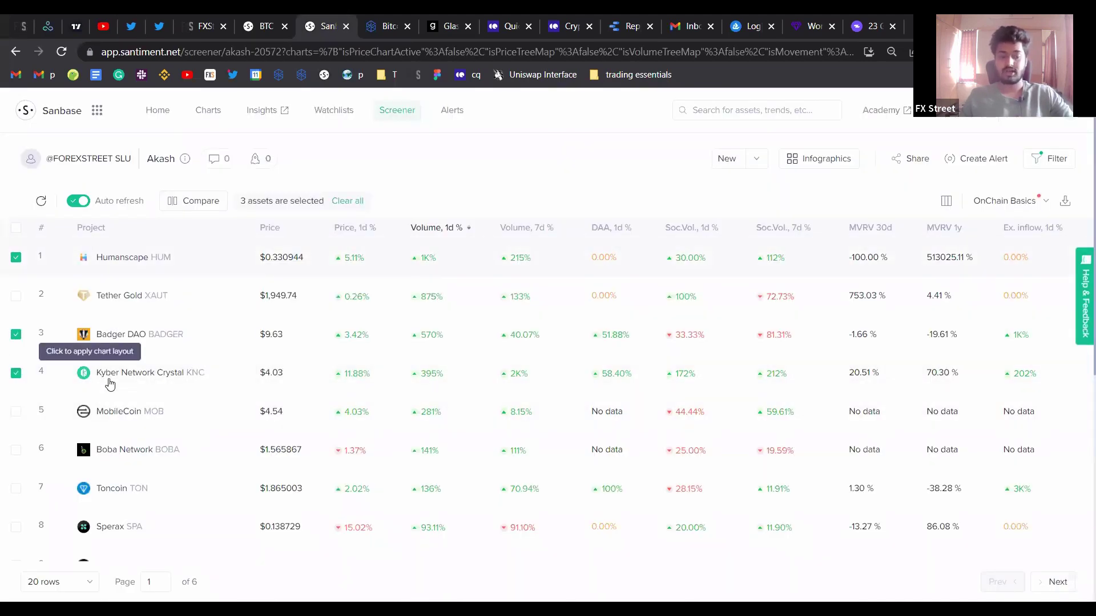
click(16, 372)
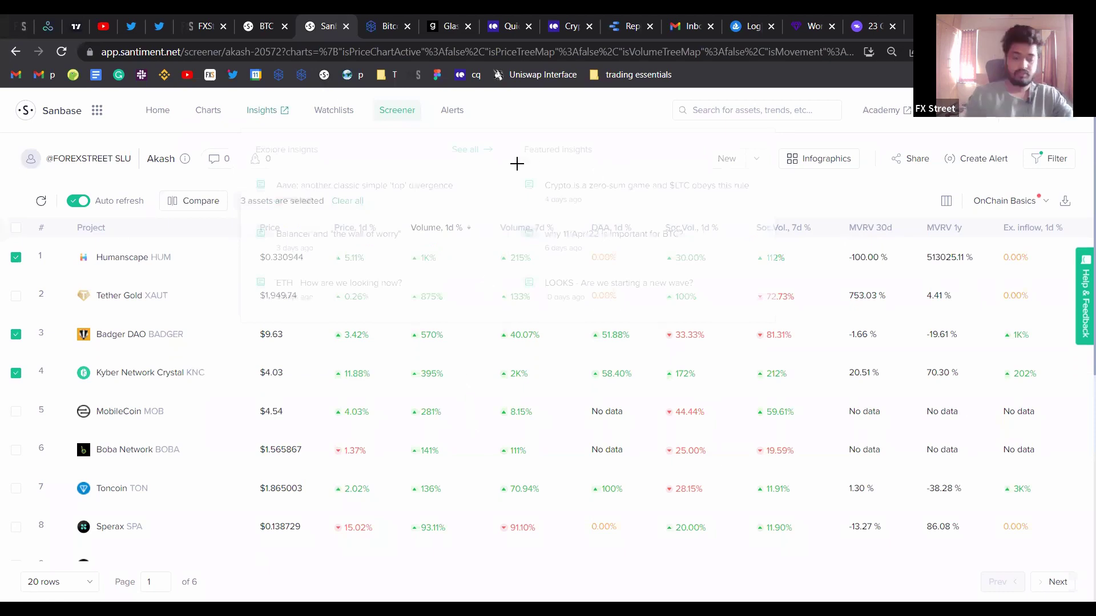
Step: Switch to TradingView and show the daily Humanscape Perpetual Futures chart (HUMPERP, FTX) as the only chart
key(ctrl+3)
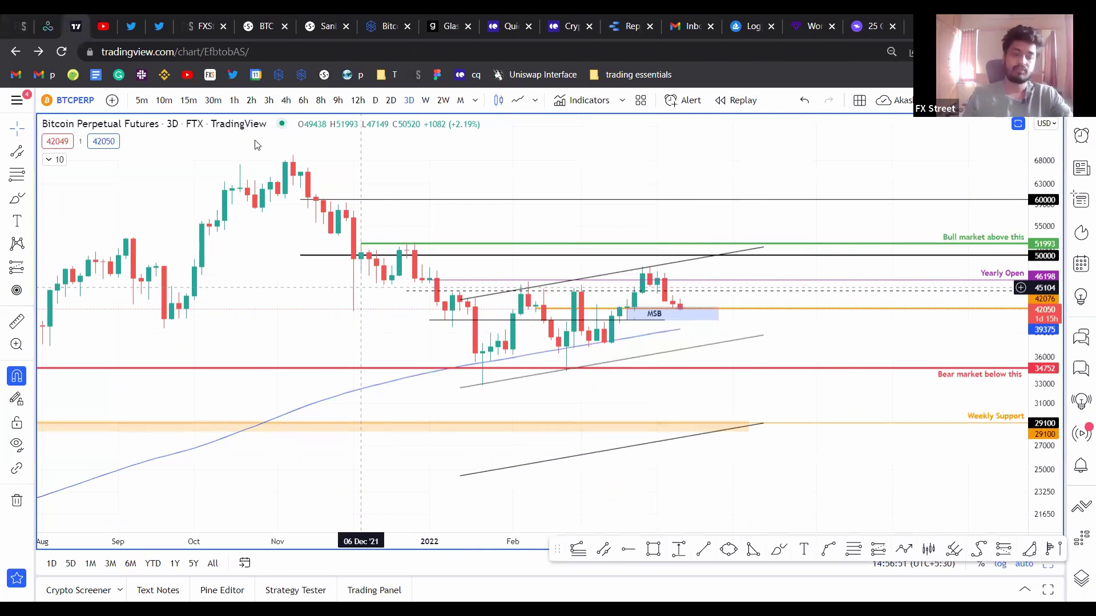
key(alt+Return)
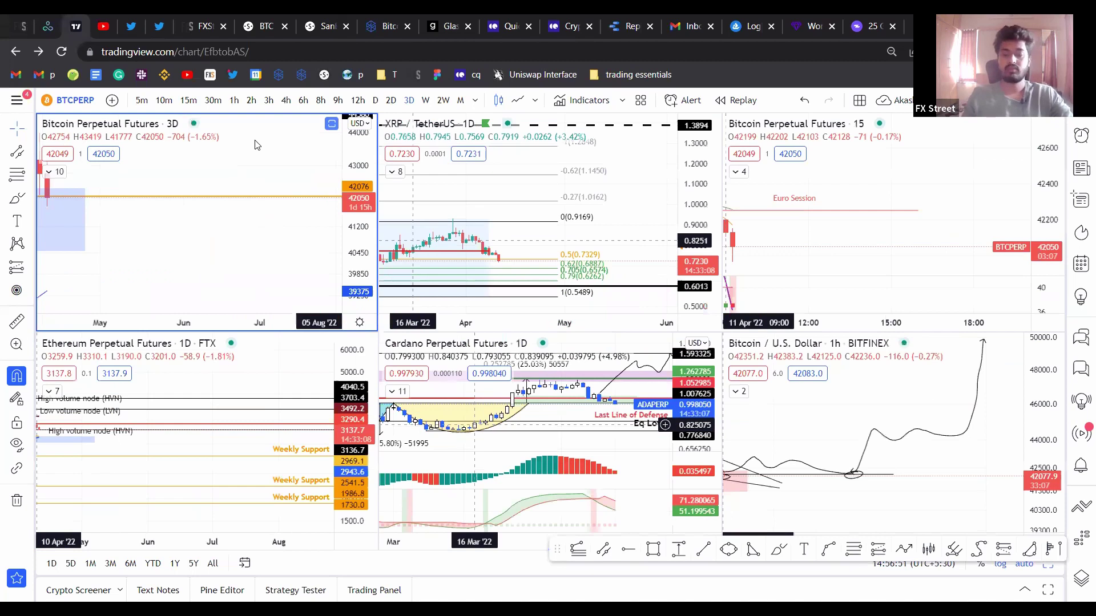
click(323, 27)
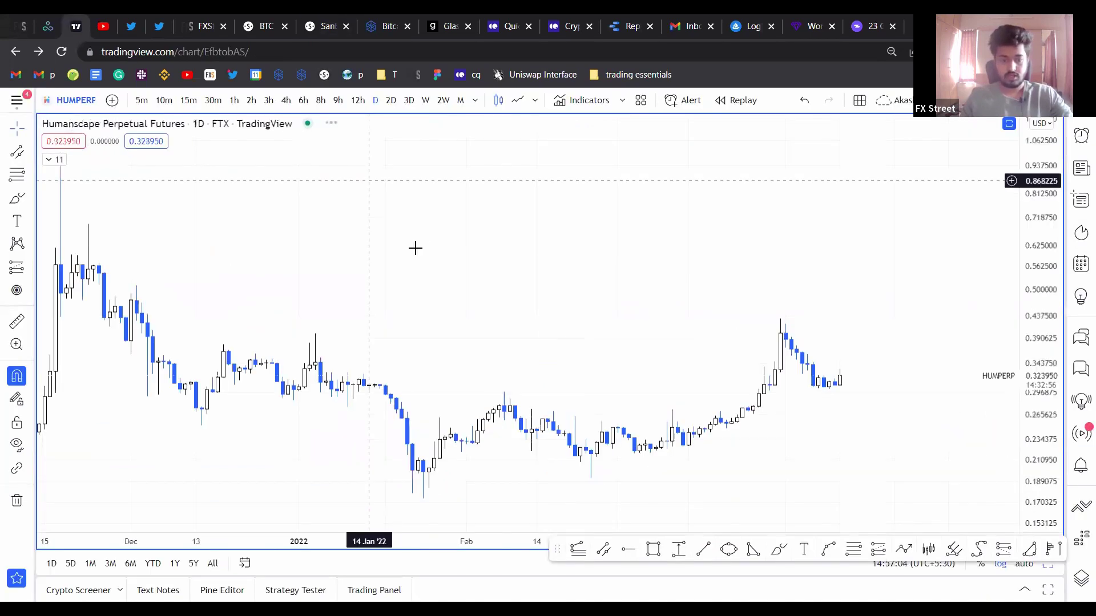
scroll(415, 247, down, 5)
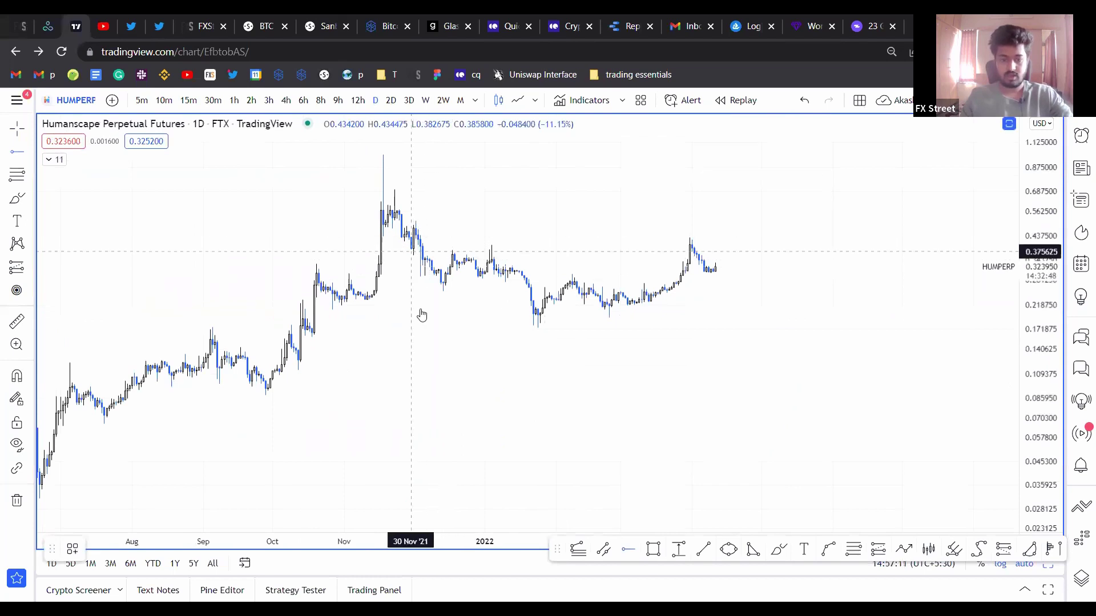
scroll(547, 295, up, 1)
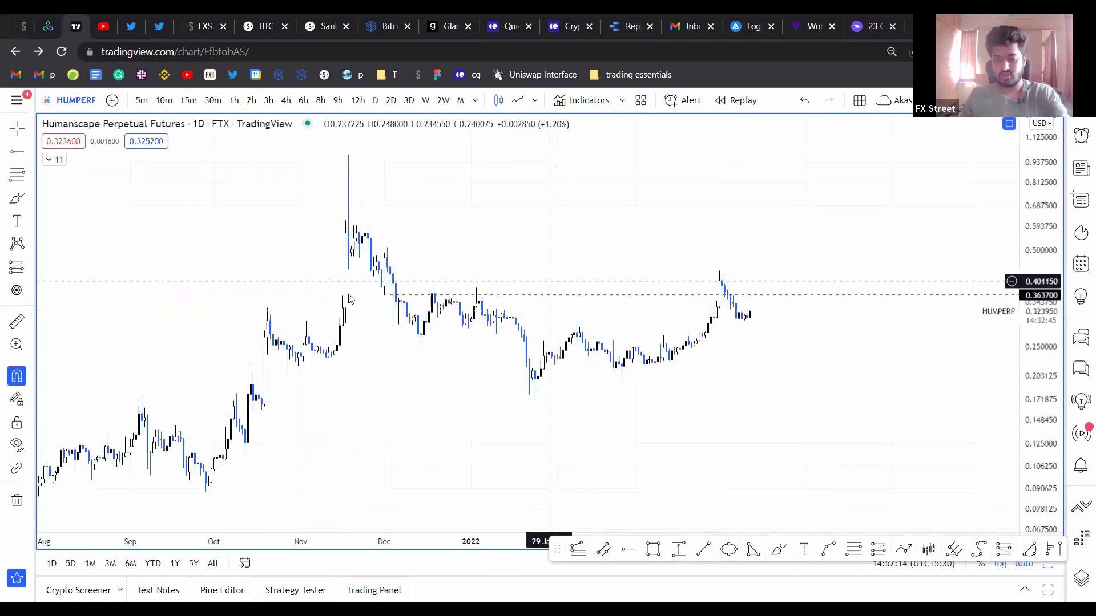
scroll(547, 283, up, 2)
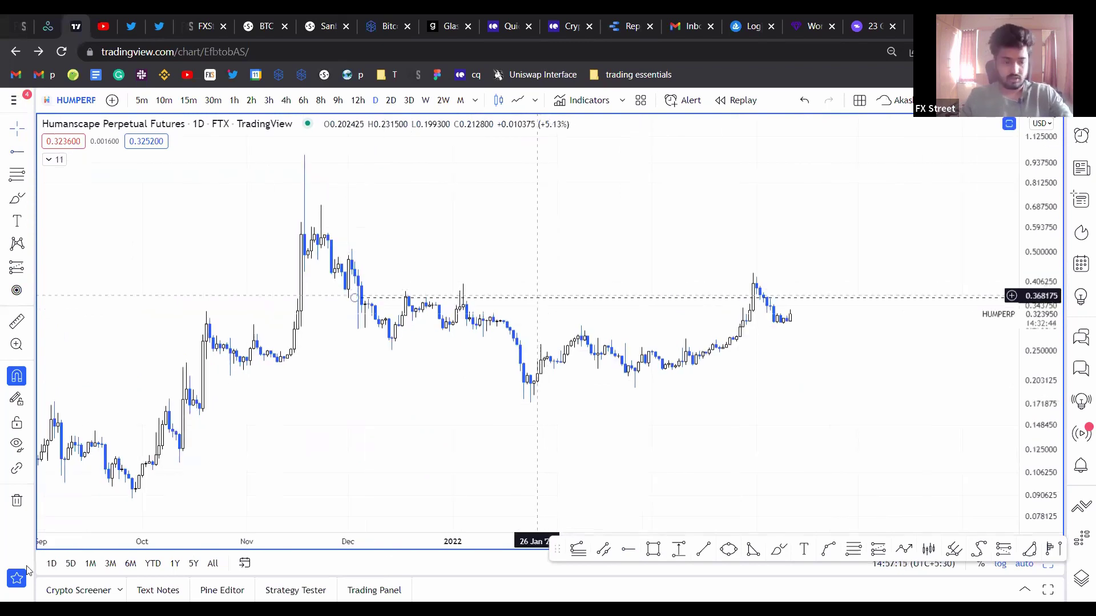
Step: Draw a rectangle from the early December 2021 candle to the recent peak, spanning prices of about 0.344 to 0.489
click(334, 306)
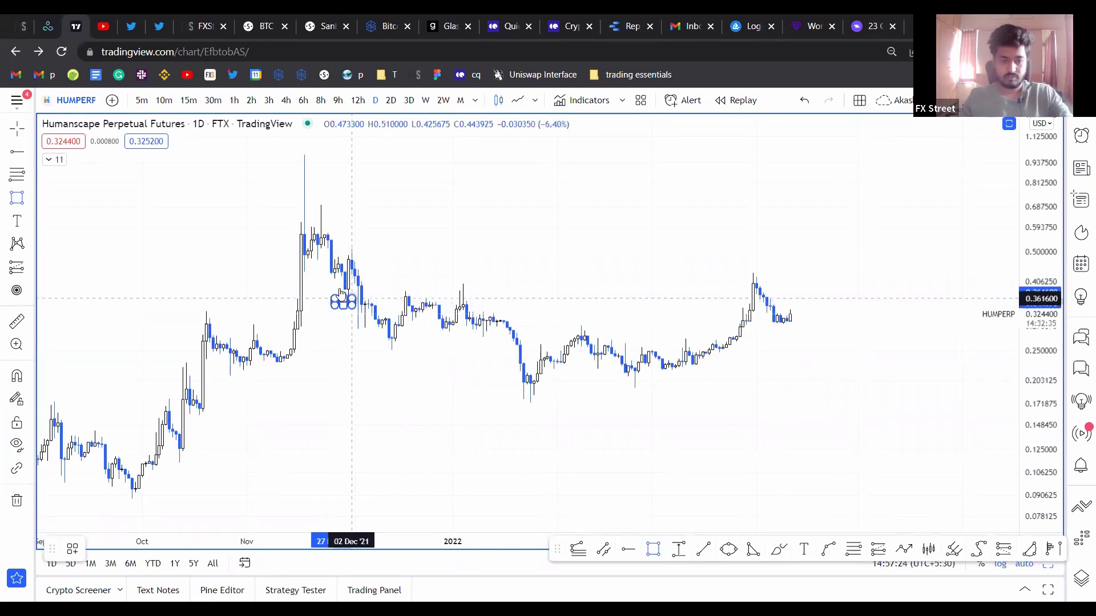
drag(458, 284, 756, 289)
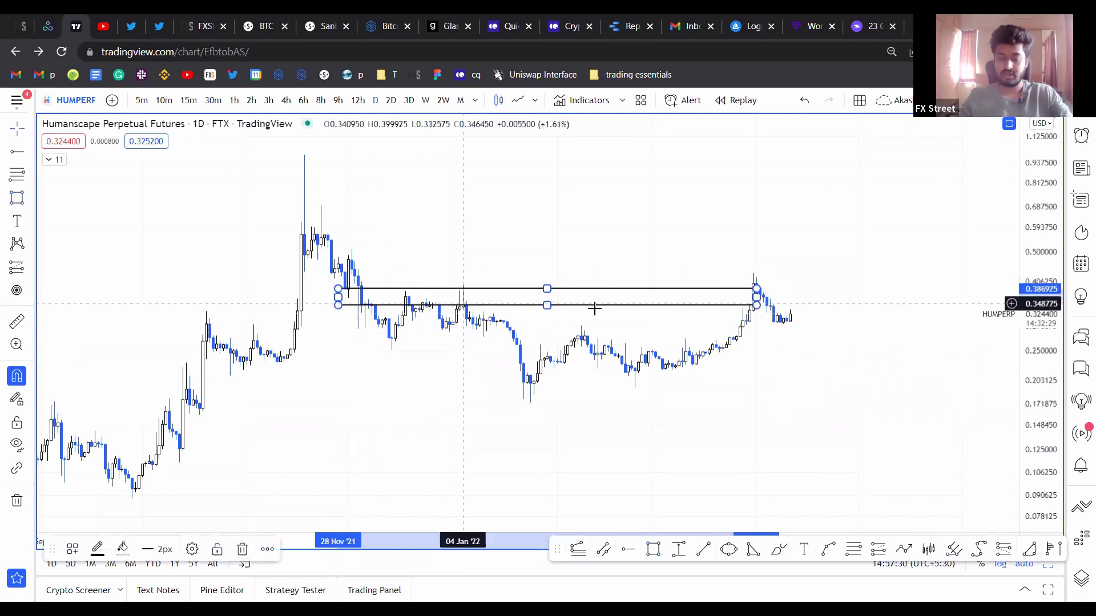
mouse_move(338, 289)
mouse_down()
mouse_move(353, 276)
mouse_move(347, 254)
mouse_move(348, 318)
mouse_up()
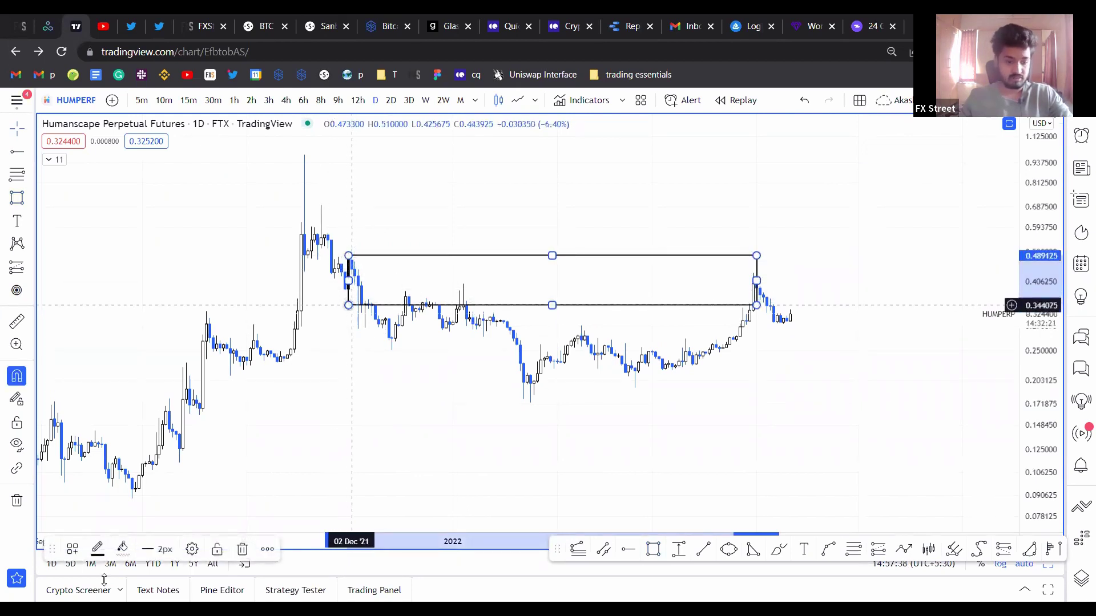
click(525, 532)
drag(519, 308, 521, 308)
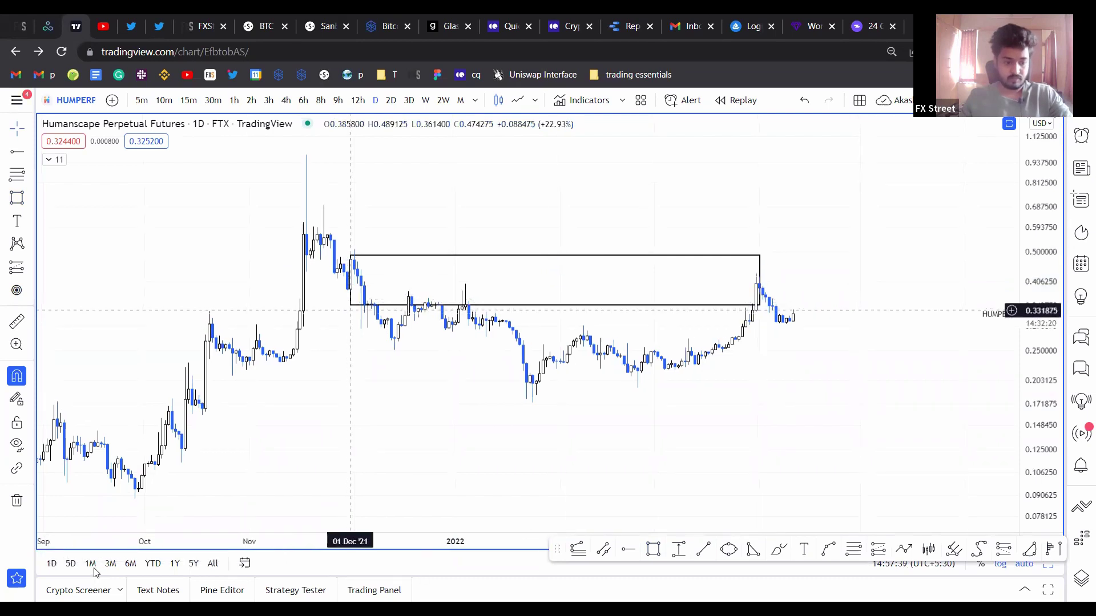
Step: Style the rectangle as a borderless light blue zone and extend its end well past the latest candle
click(416, 271)
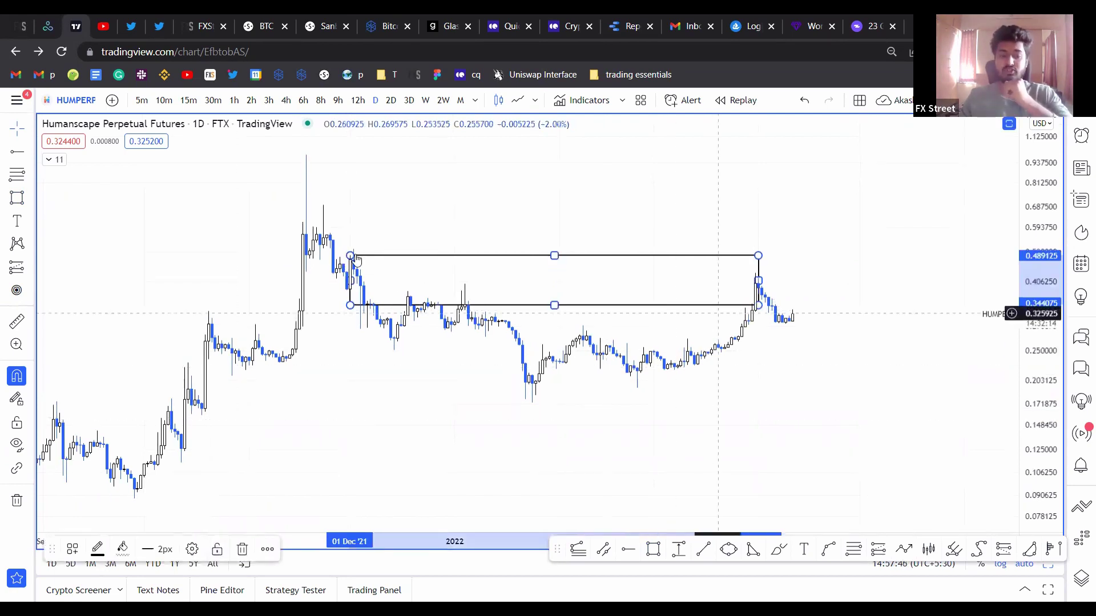
key(ctrl+z)
drag(758, 280, 903, 278)
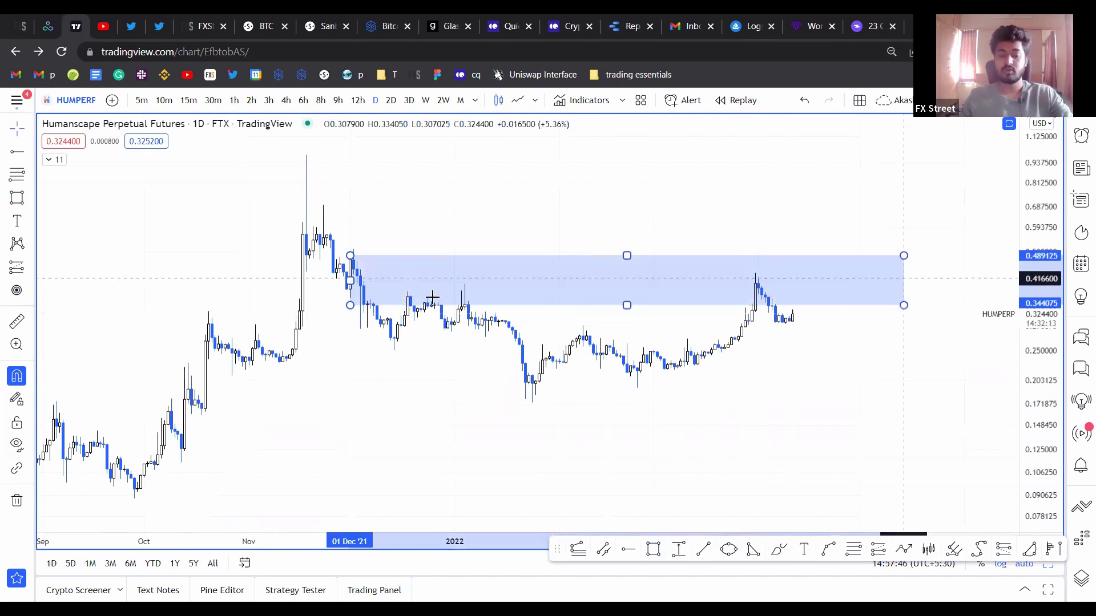
click(394, 317)
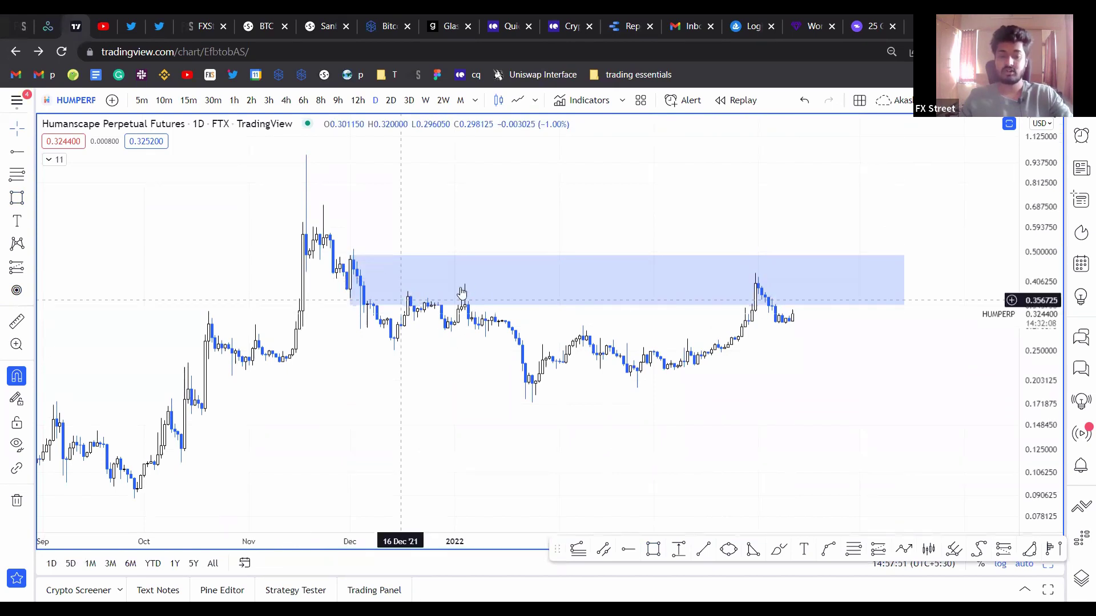
click(787, 284)
click(668, 185)
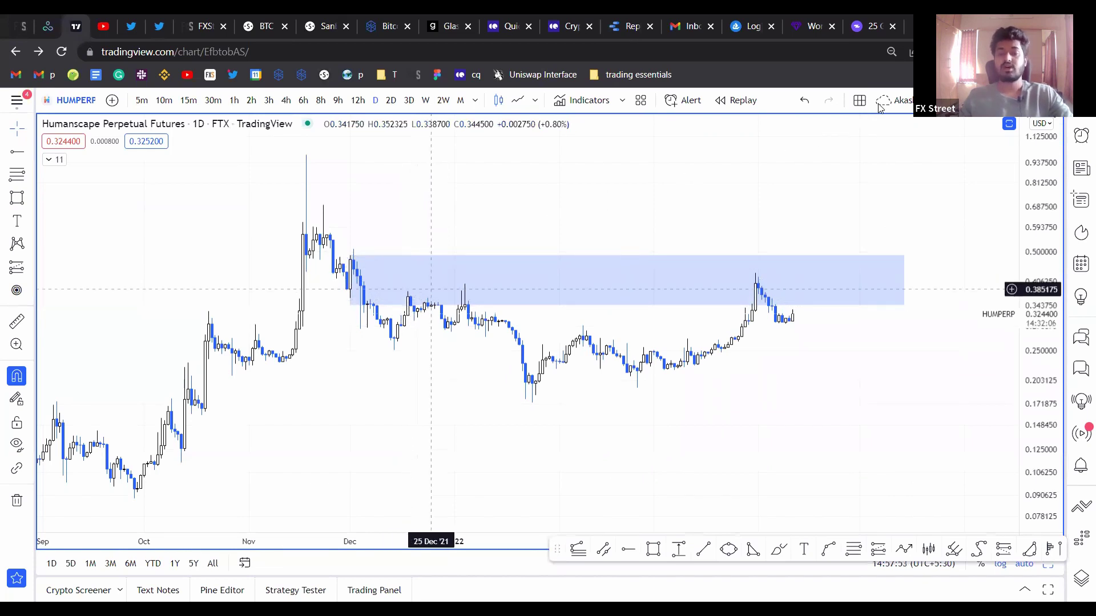
Step: Place a horizontal ray at 0.567425 starting from the mid-November 2021 spike candle, above the blue zone
scroll(477, 266, up, 2)
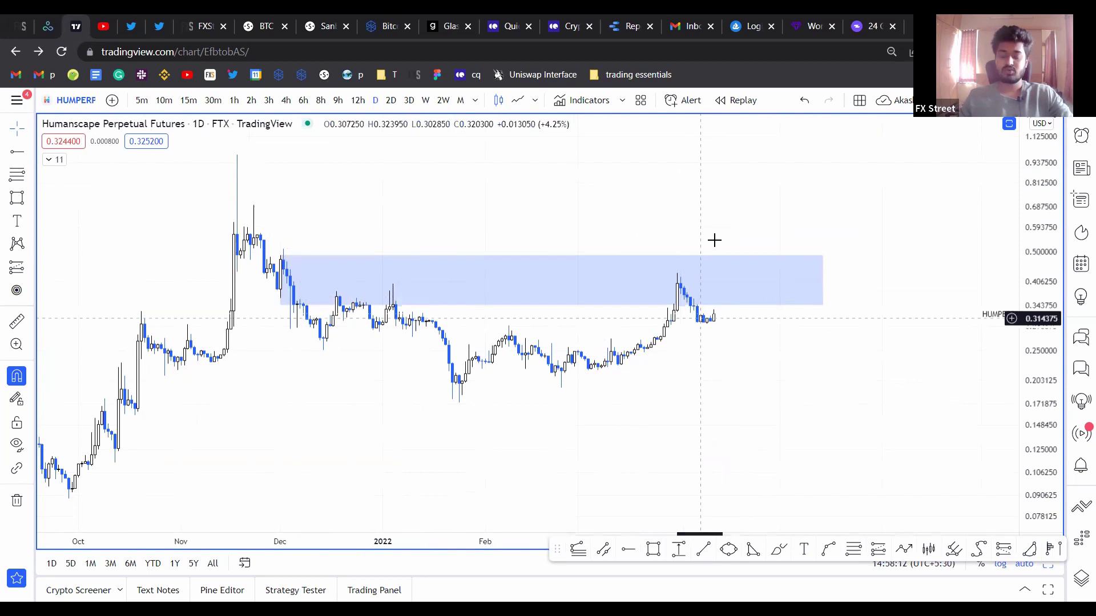
click(776, 255)
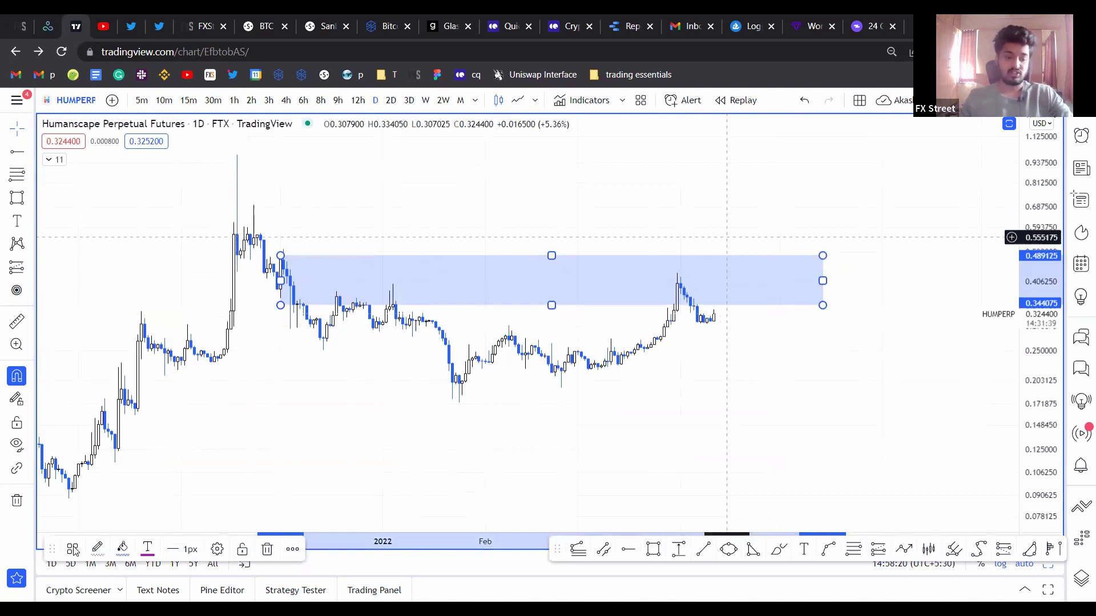
key(alt+j)
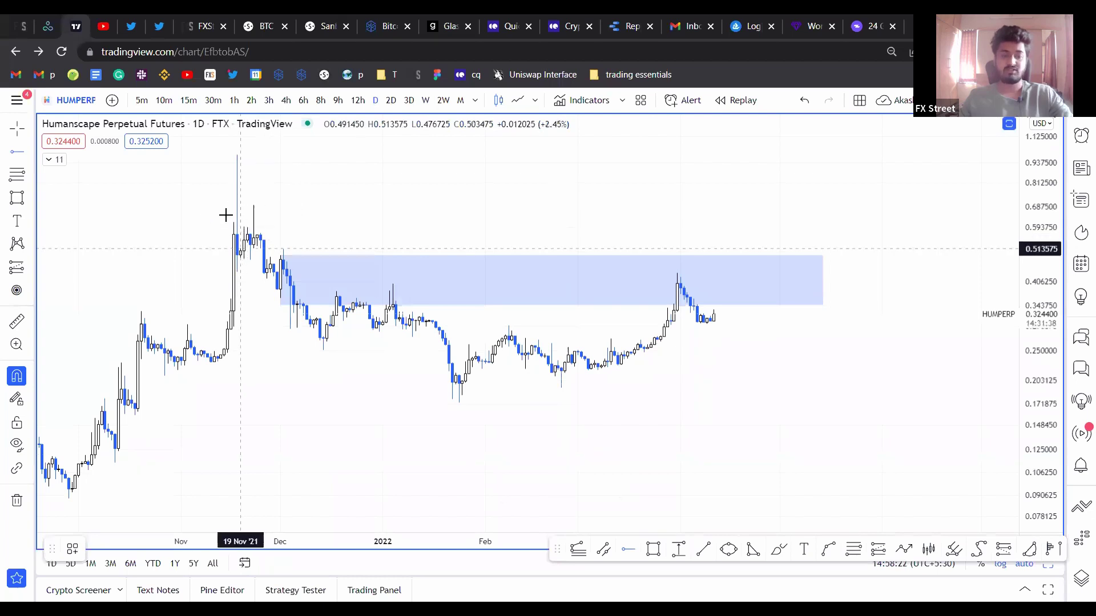
scroll(248, 176, up, 2)
key(alt+h)
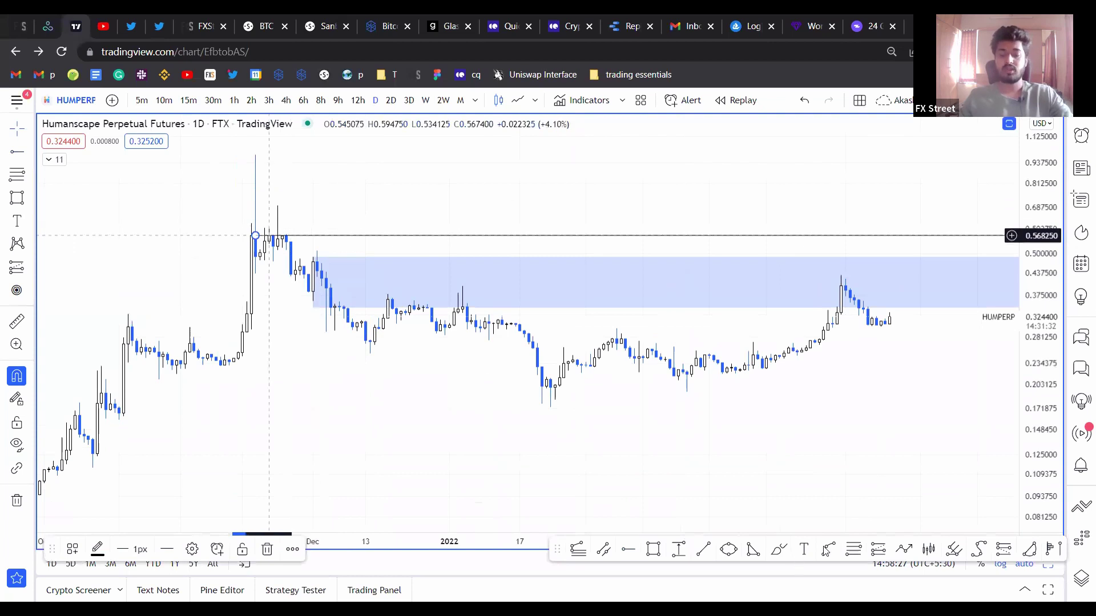
Step: Draw a freehand brush path from the latest candle up through the blue zone to the 0.567425 line
drag(818, 181, 743, 181)
scroll(690, 218, right, 3)
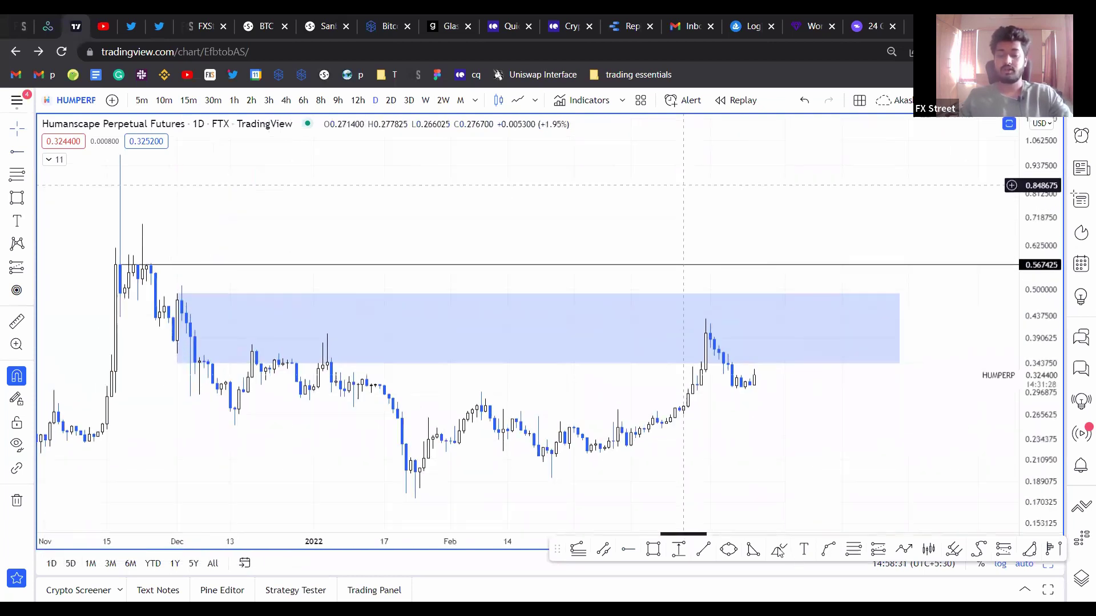
scroll(778, 552, right, 5)
click(778, 551)
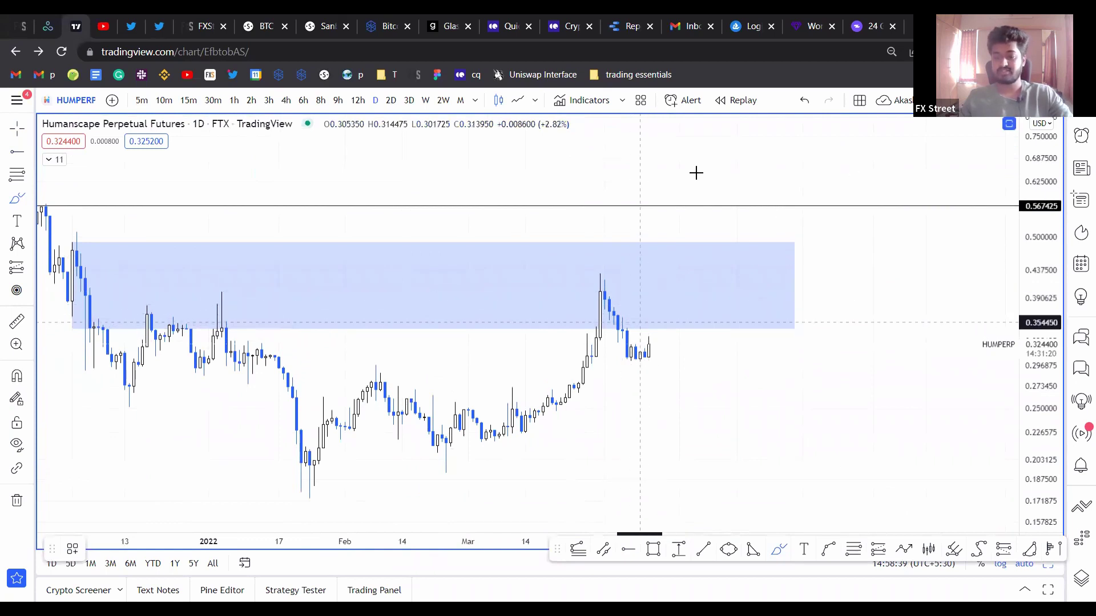
key(ctrl+v)
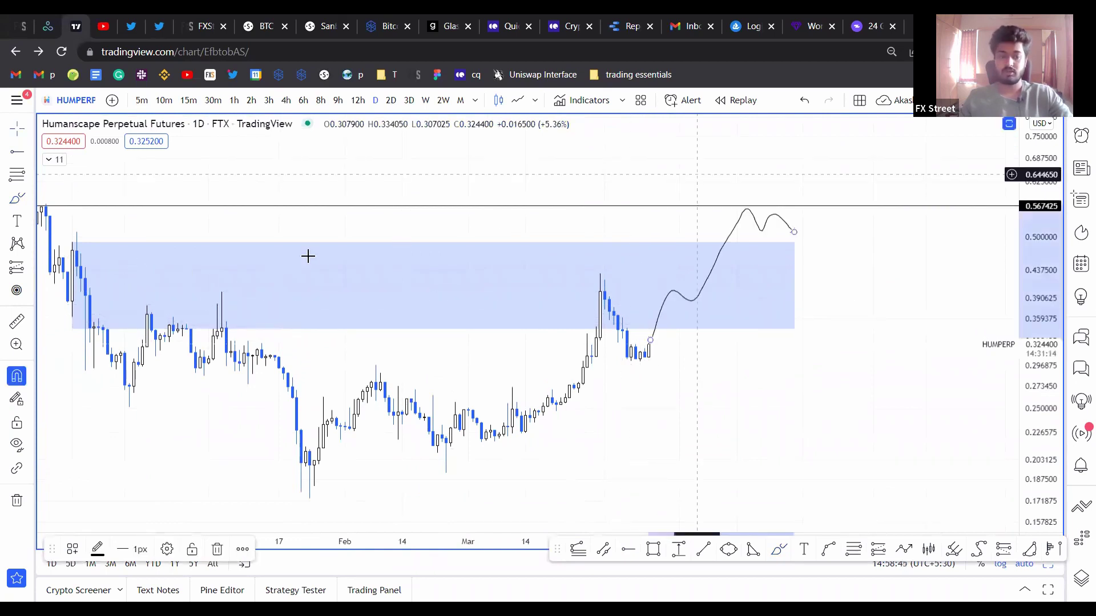
Step: Add an arrowhead to the end of the projected price path and activate the brush for another drawing
scroll(695, 262, down, 1)
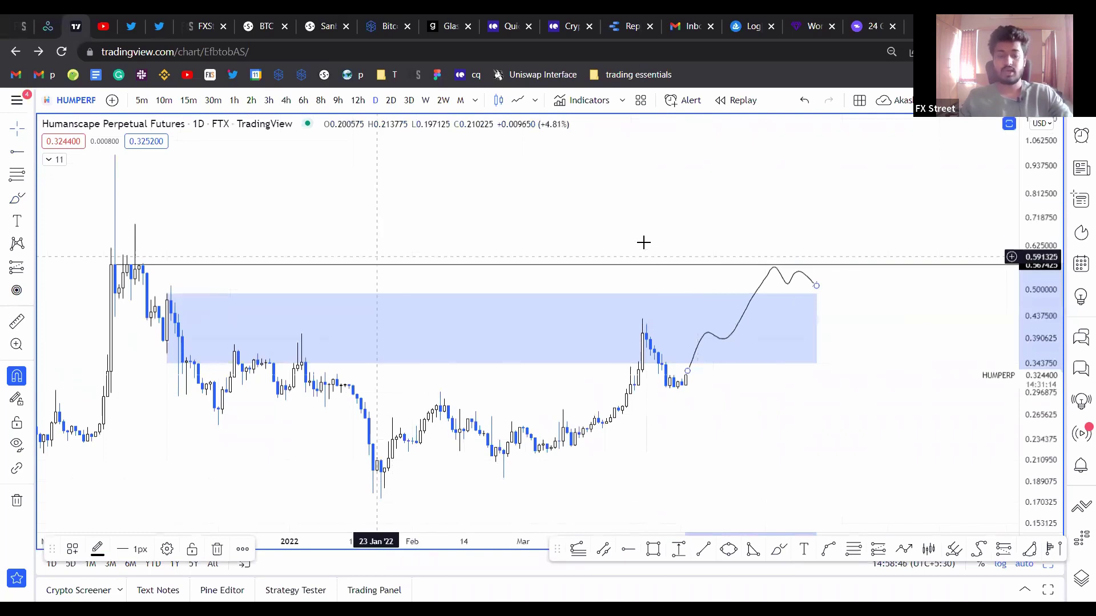
scroll(643, 243, down, 1)
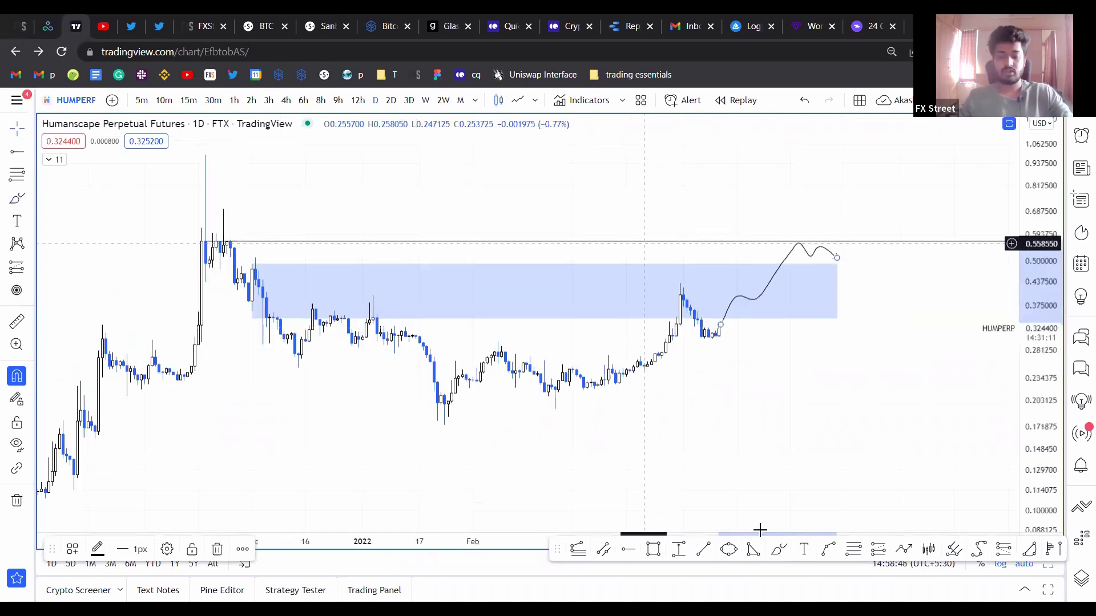
scroll(442, 210, down, 2)
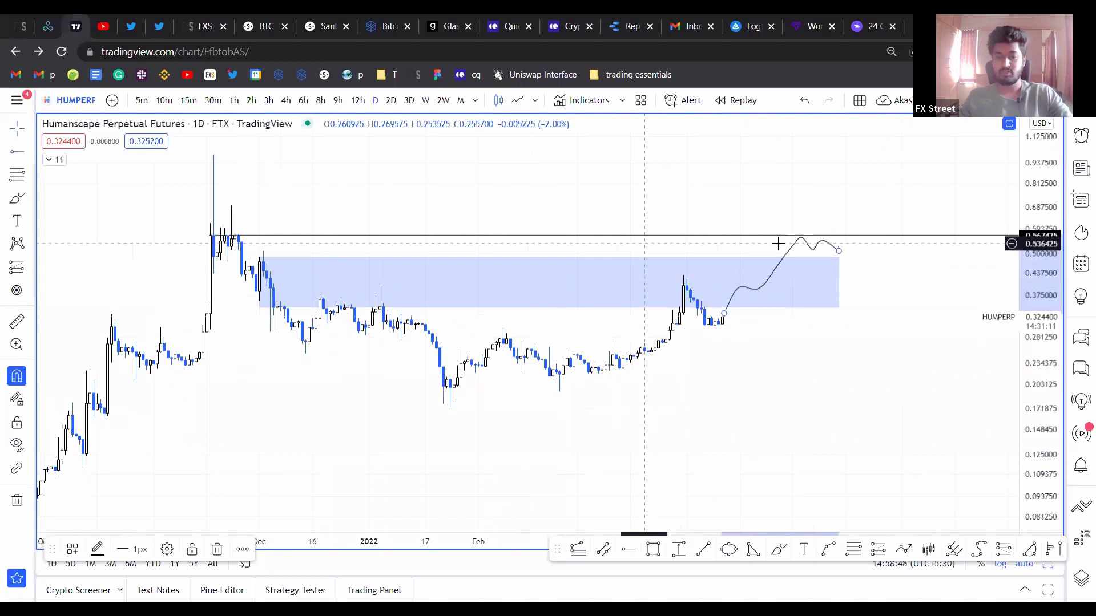
click(732, 318)
scroll(705, 279, down, 3)
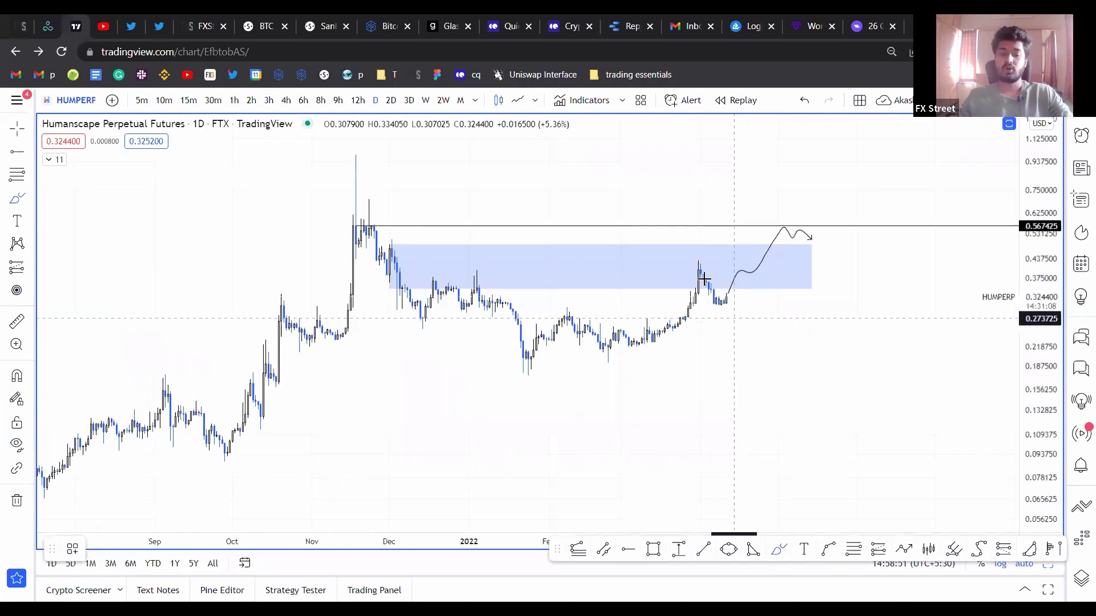
Step: Measure the price range from the latest Humanscape candle up to the 0.567425 line, leaving the measurement on the chart
scroll(446, 210, down, 2)
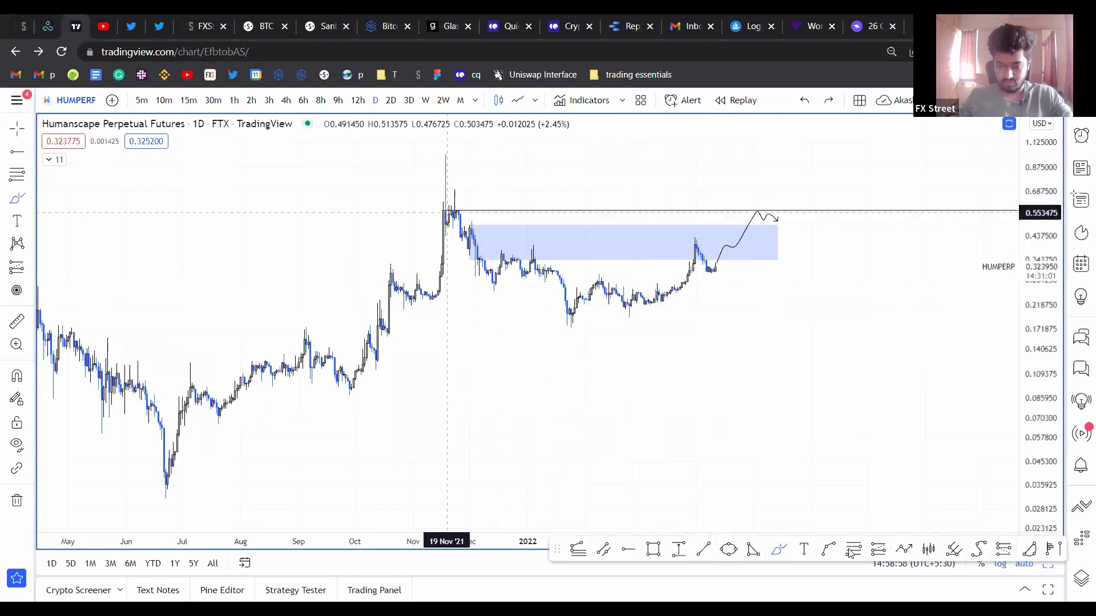
scroll(733, 189, up, 2)
scroll(733, 216, up, 2)
scroll(733, 216, right, 1)
scroll(807, 281, right, 4)
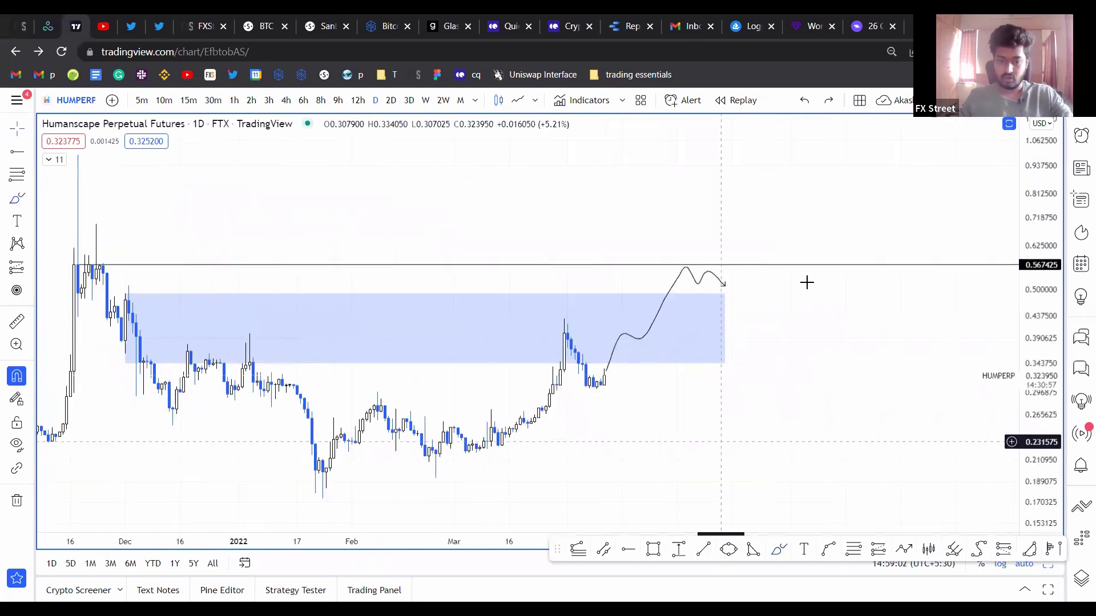
scroll(810, 265, right, 1)
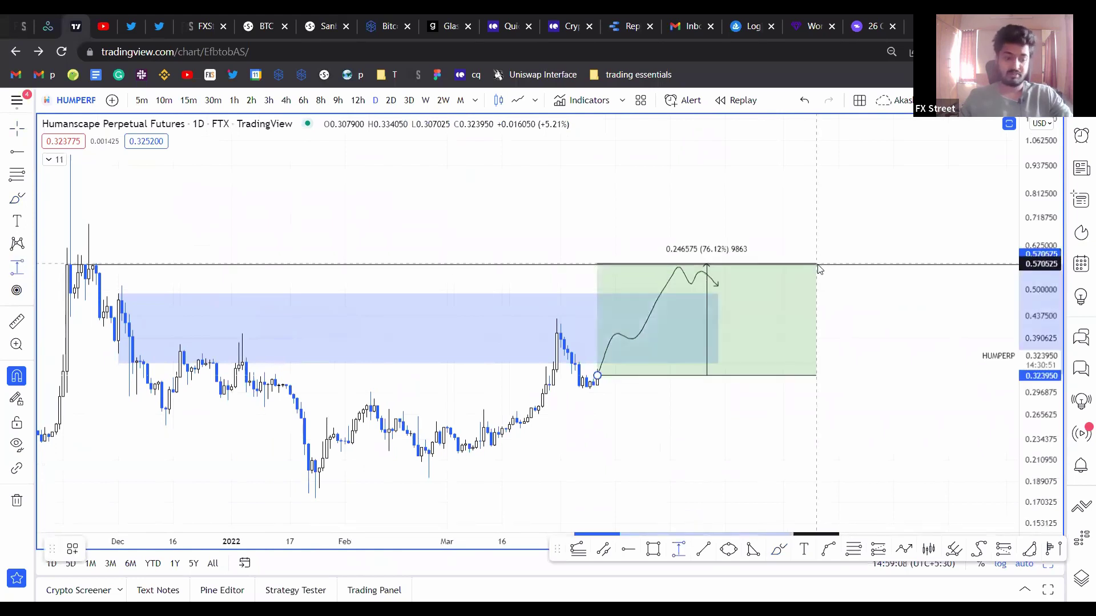
click(817, 266)
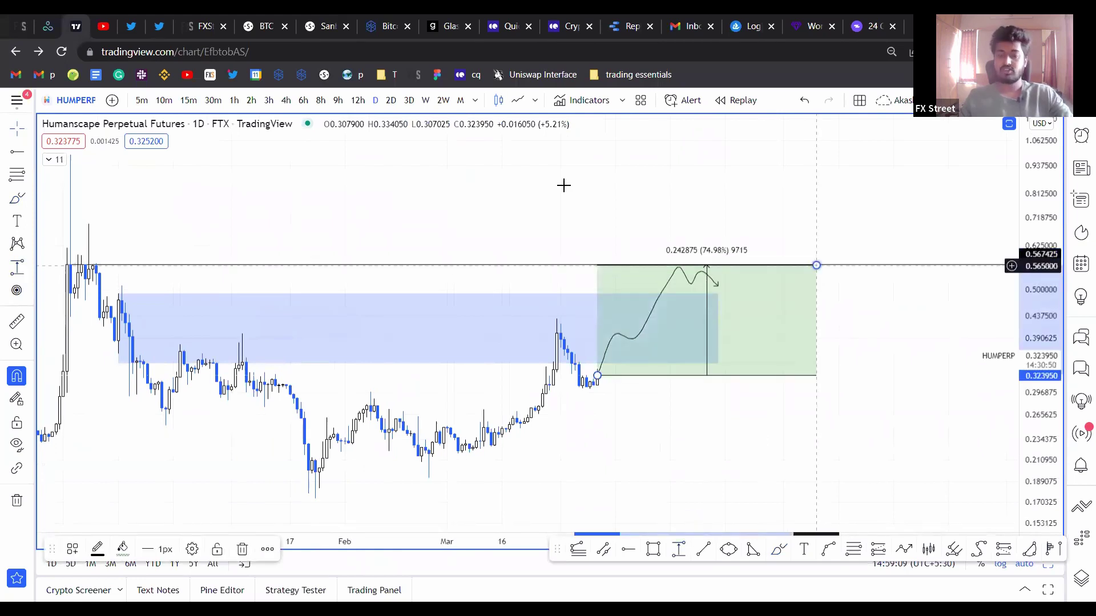
click(409, 179)
scroll(409, 178, down, 3)
scroll(408, 179, up, 1)
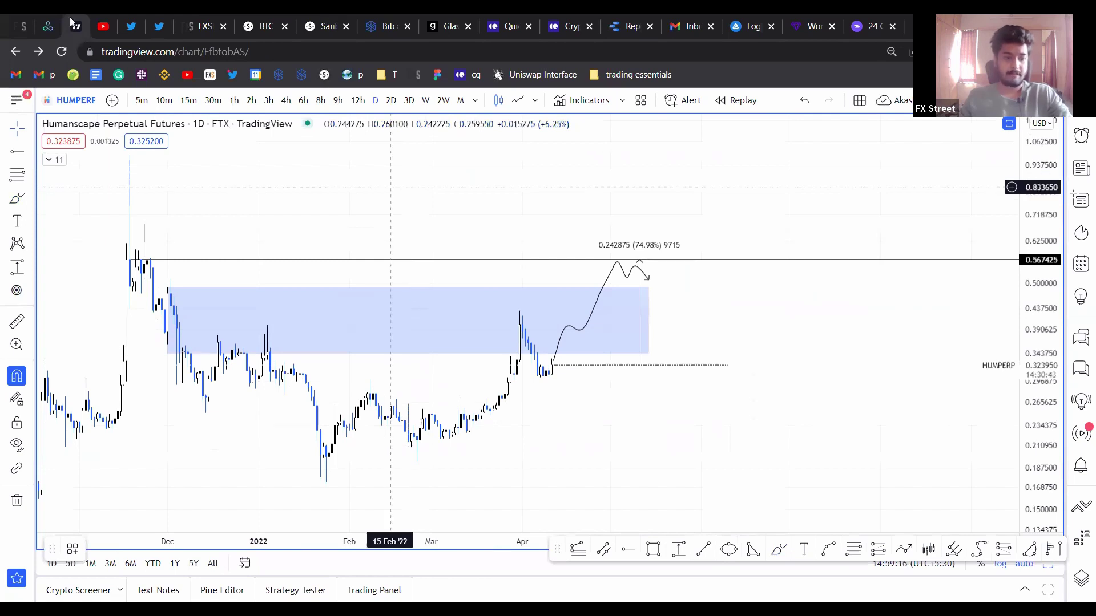
Step: Check the Santiment screener for the next selected asset and load the Badger Perpetual Futures chart in TradingView
click(325, 26)
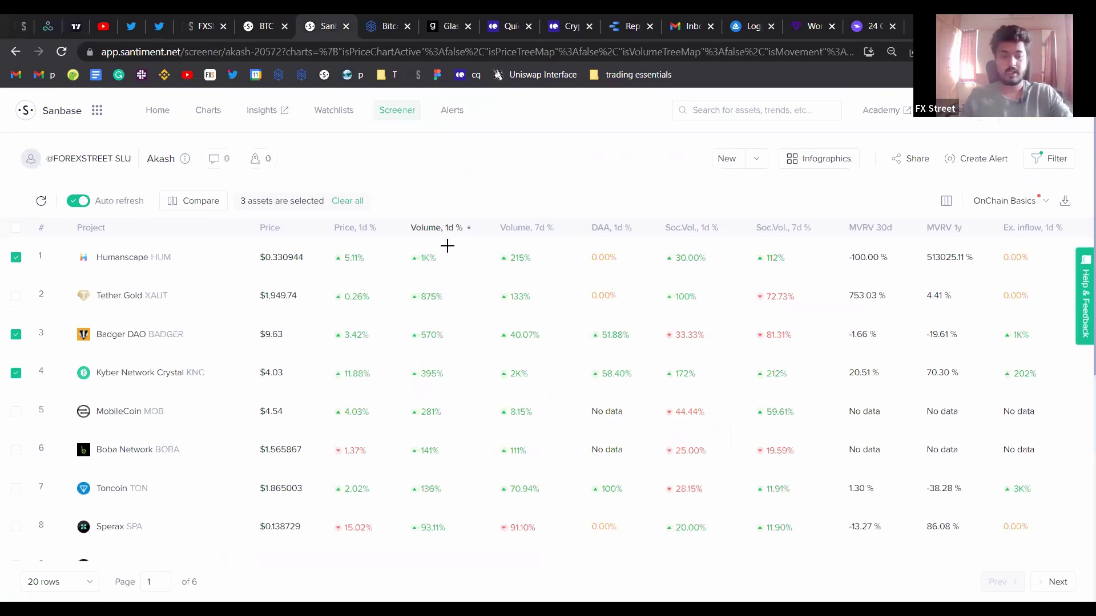
key(ctrl+3)
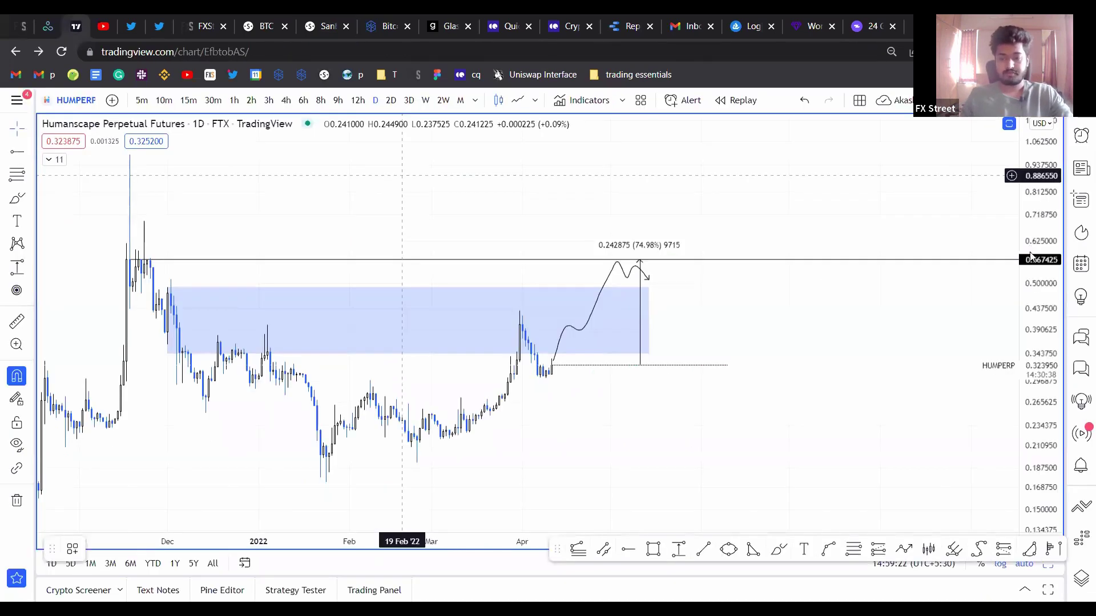
text(B)
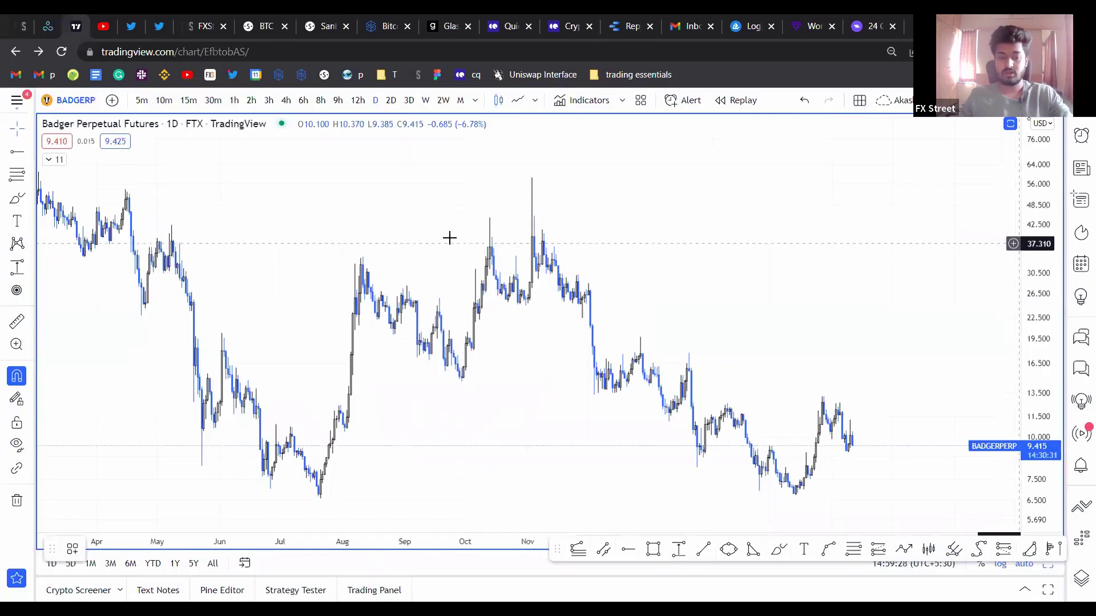
Step: Draw a descending trendline from 39.360 on 06 Nov '21 to about 6.775, and a thin rectangle between 9.345 and 8.965
drag(1040, 242, 1040, 291)
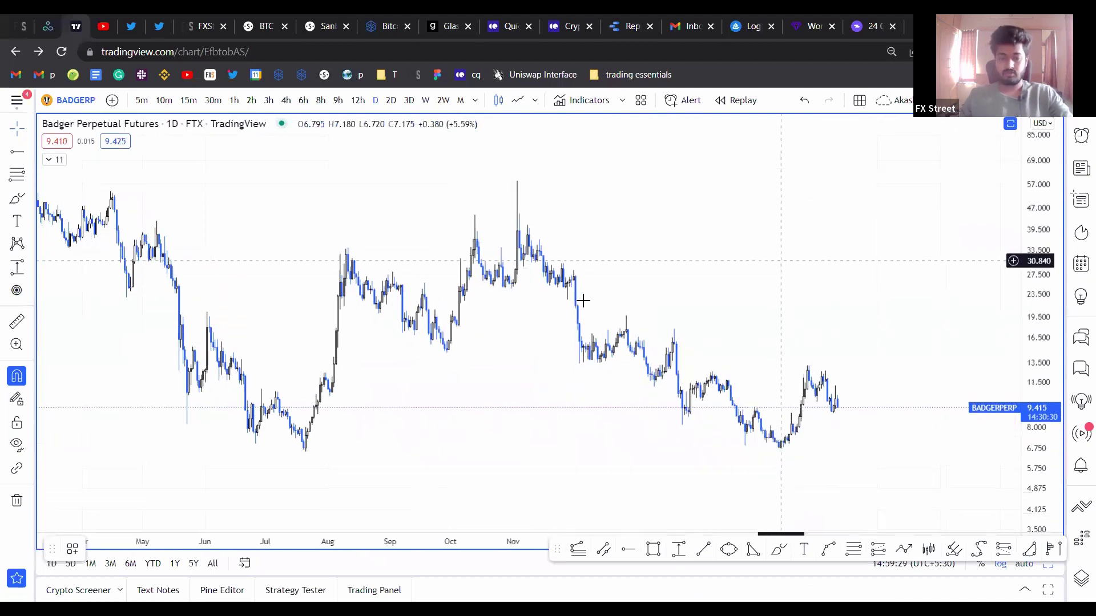
key(alt+t)
click(452, 230)
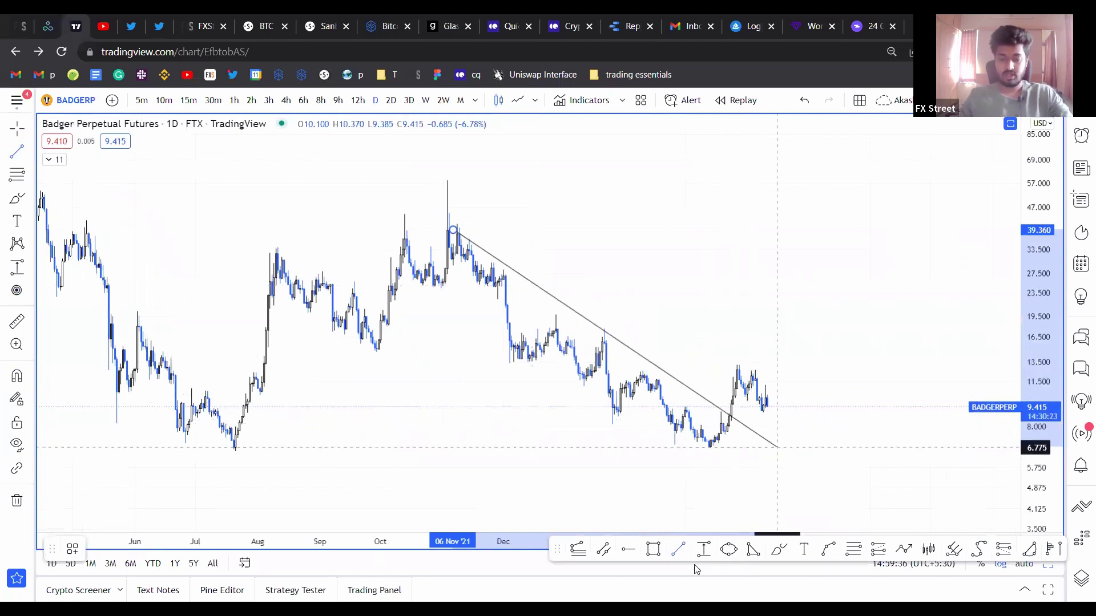
click(778, 447)
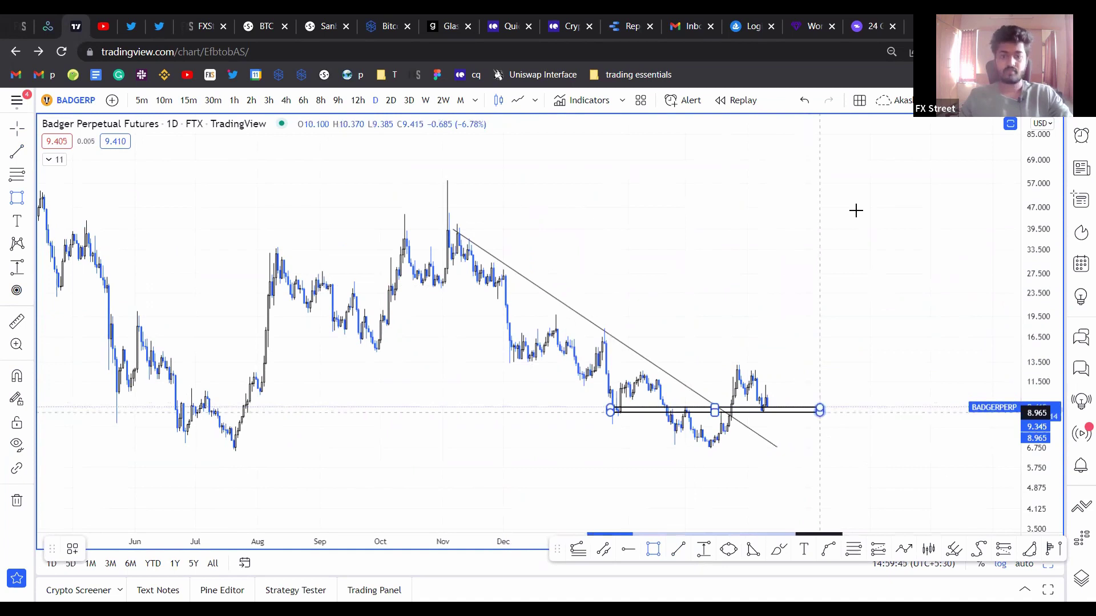
Step: Draw horizontal lines at 12.555 from the 08 Feb '22 high and at 17.635 from the late-December peak, plus a brushed X on the trendline
scroll(851, 217, up, 5)
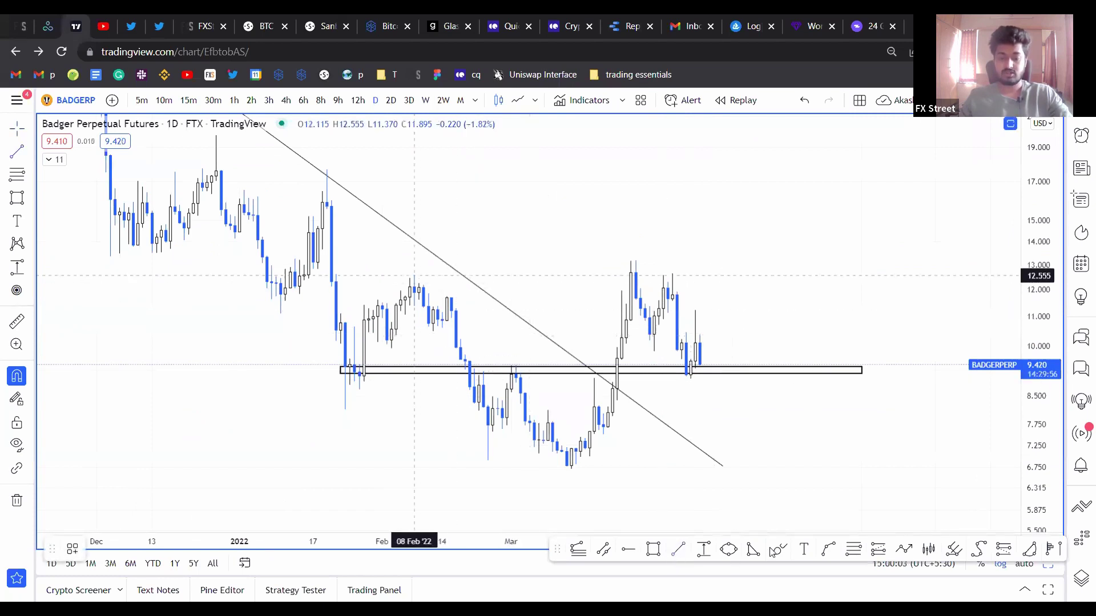
drag(414, 276, 765, 276)
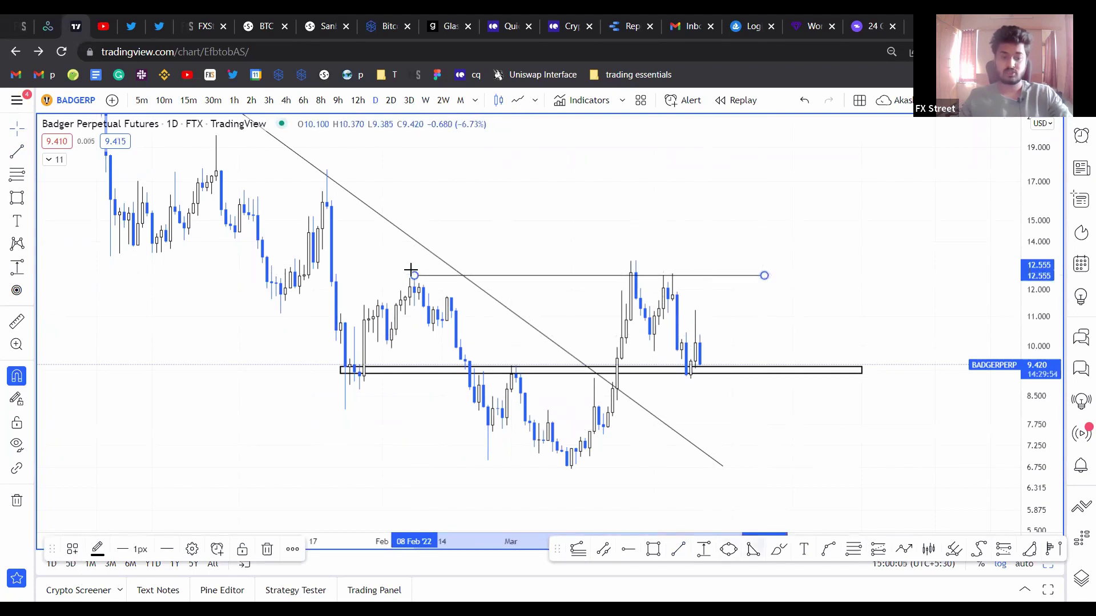
click(582, 242)
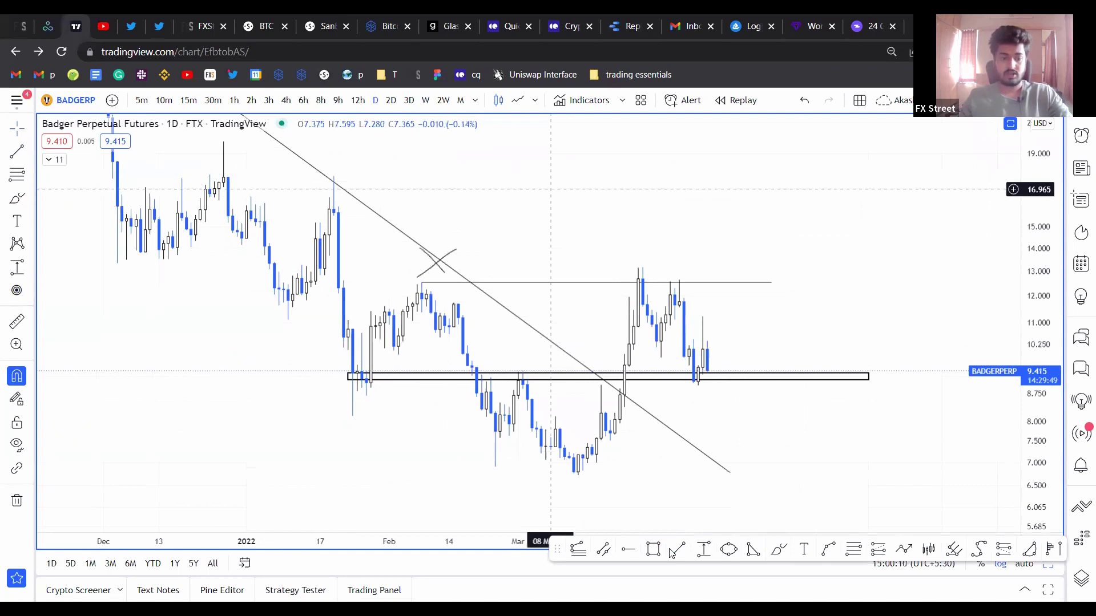
drag(249, 185, 286, 240)
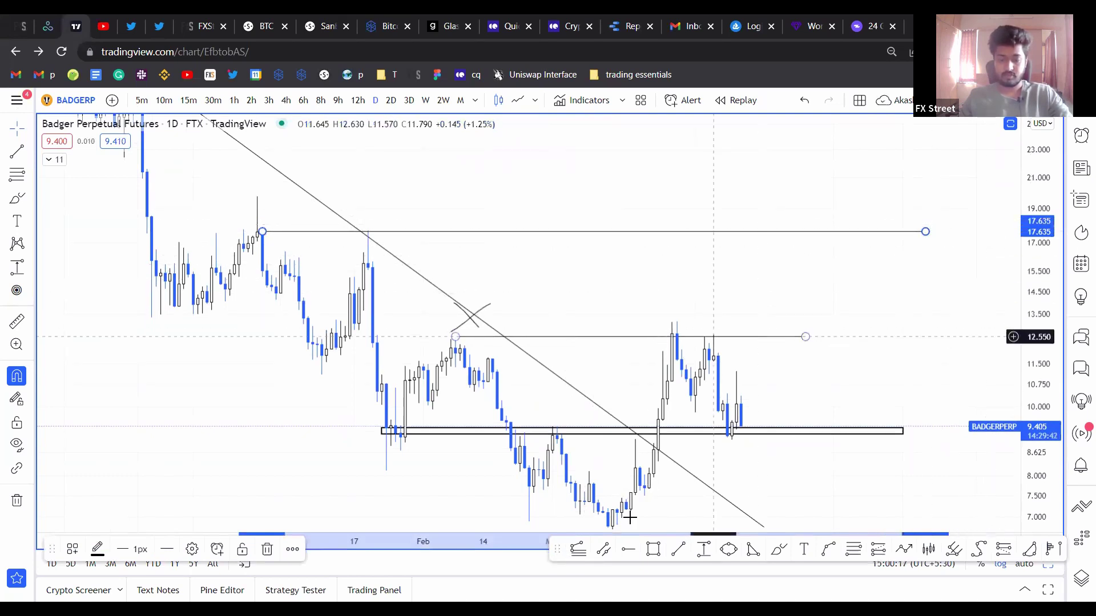
click(682, 336)
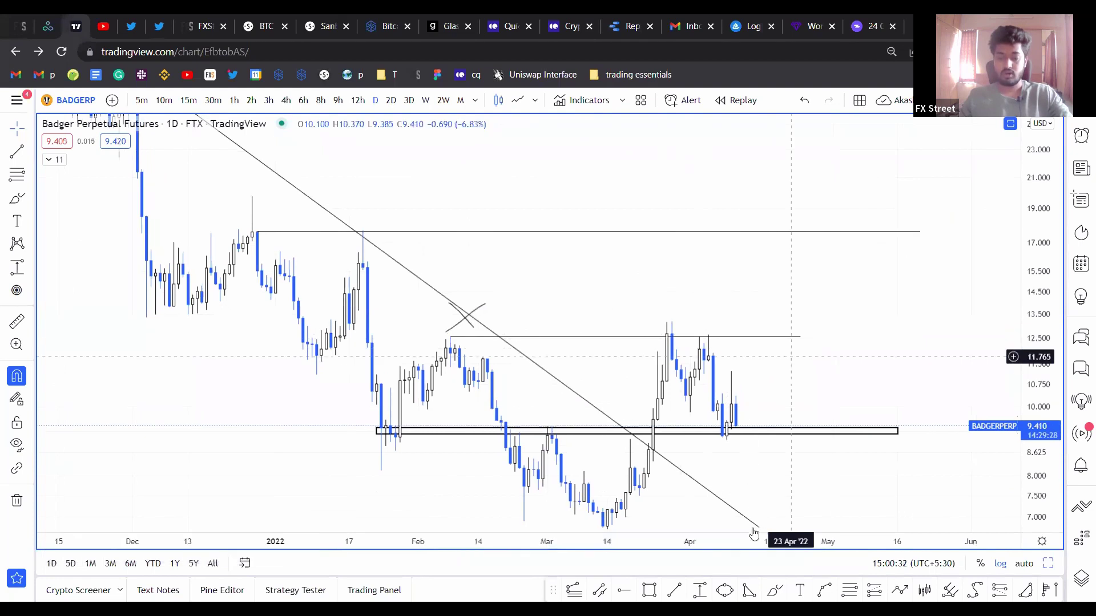
Step: Place a long position with entry at 9.400, target at 17.525 near the upper horizontal line, and stop at 8.580
drag(874, 513, 801, 512)
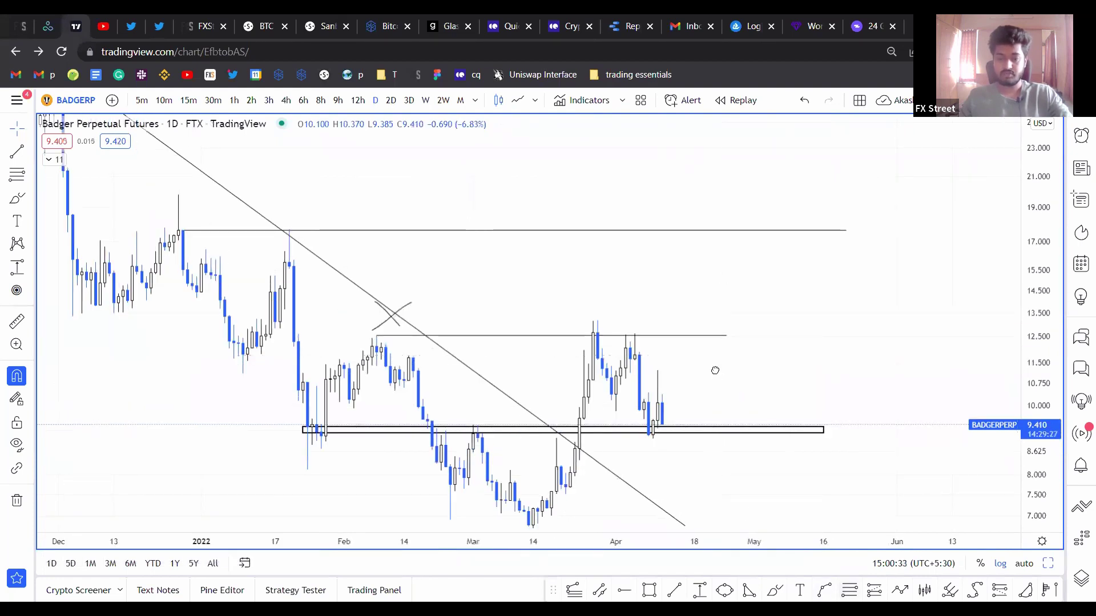
click(717, 419)
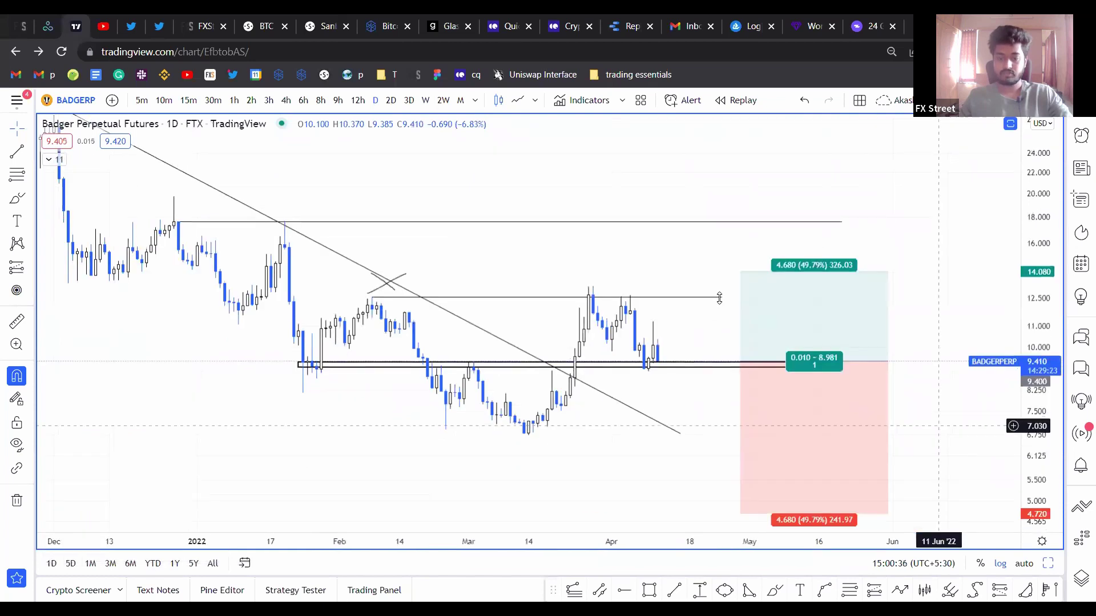
drag(734, 372, 749, 276)
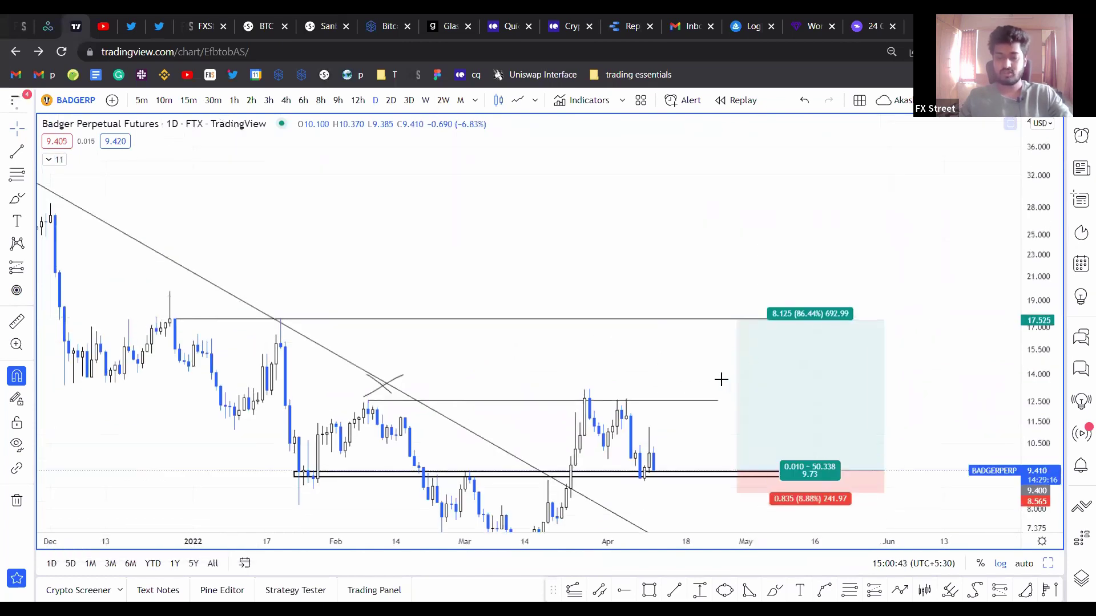
drag(704, 373, 712, 379)
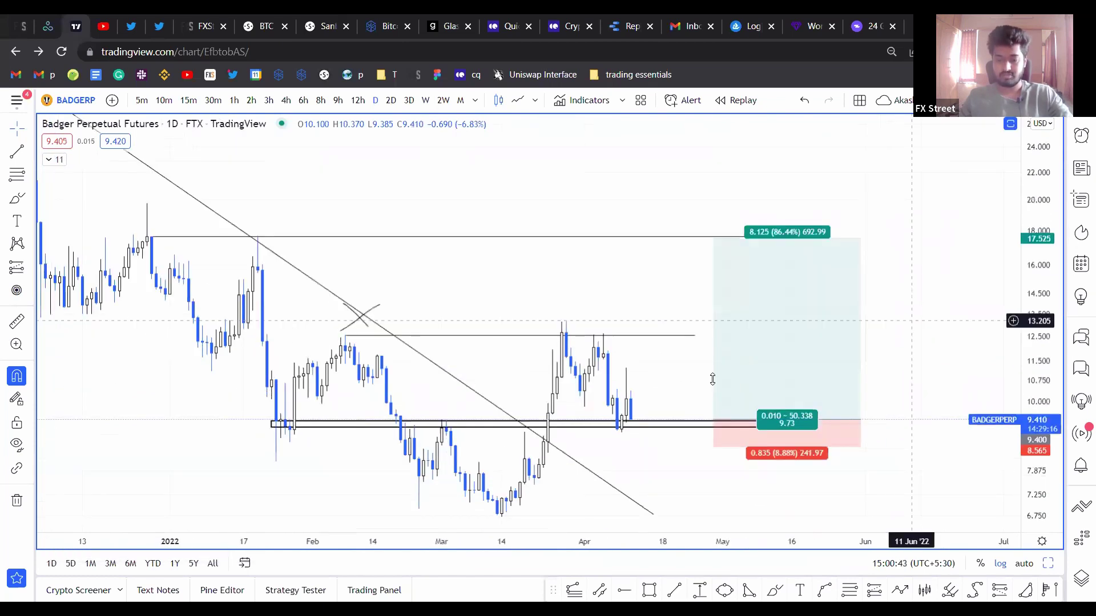
drag(911, 321, 903, 287)
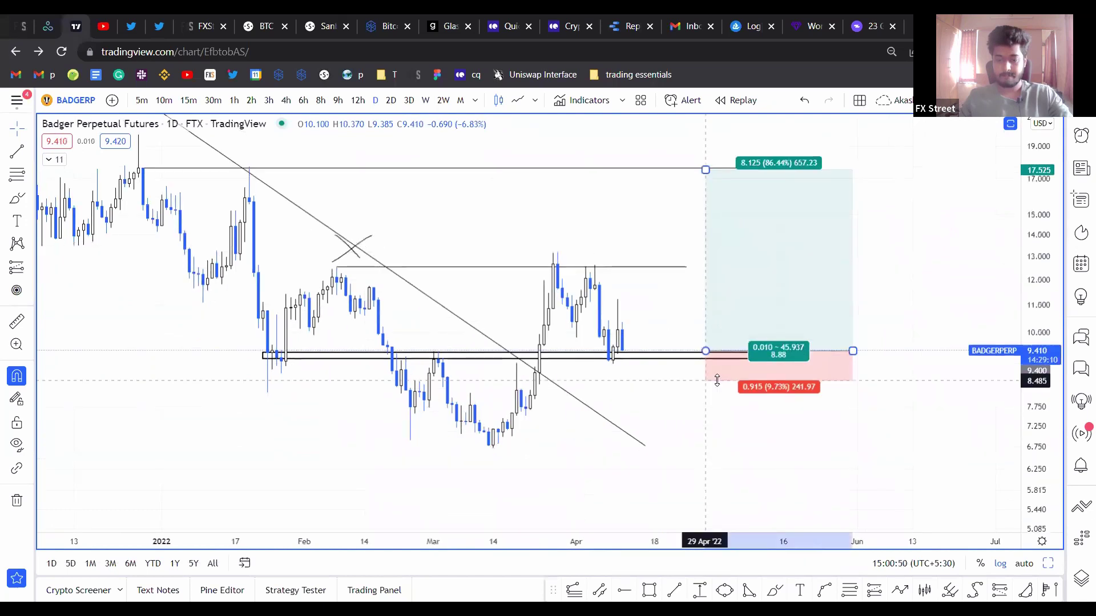
drag(717, 381, 723, 376)
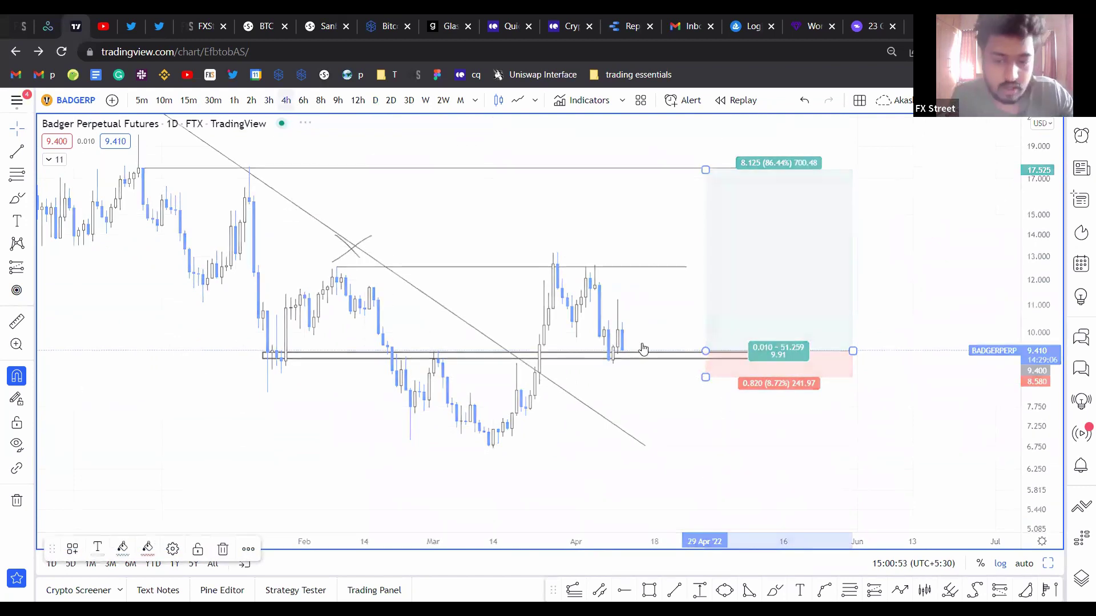
Step: Switch the chart to the 4-hour timeframe and lower the long position's stop to 8.315
text(4h)
key(Return)
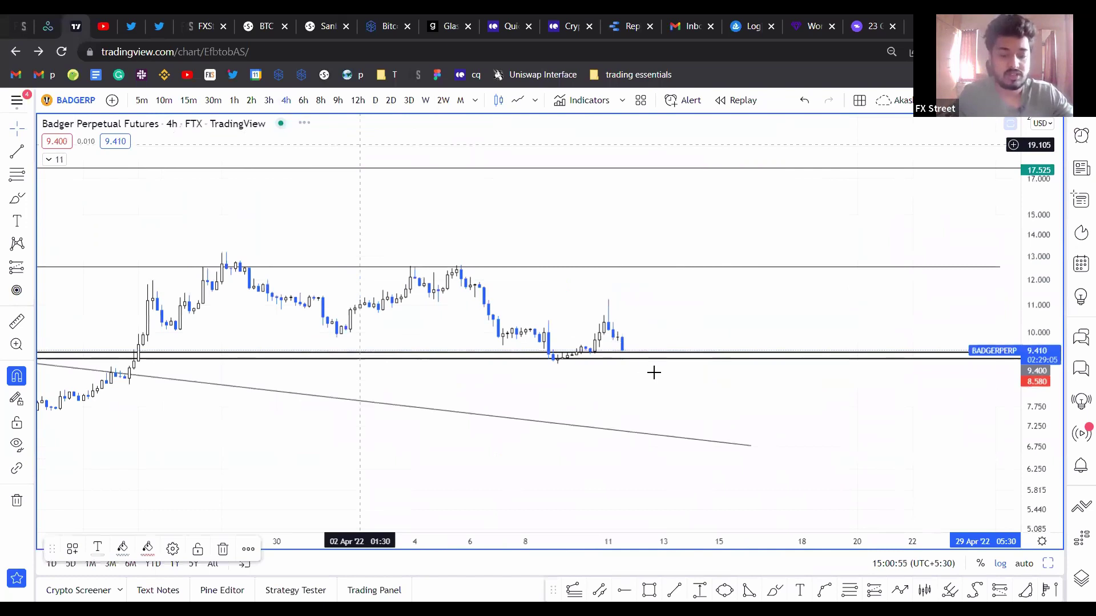
scroll(653, 382, down, 3)
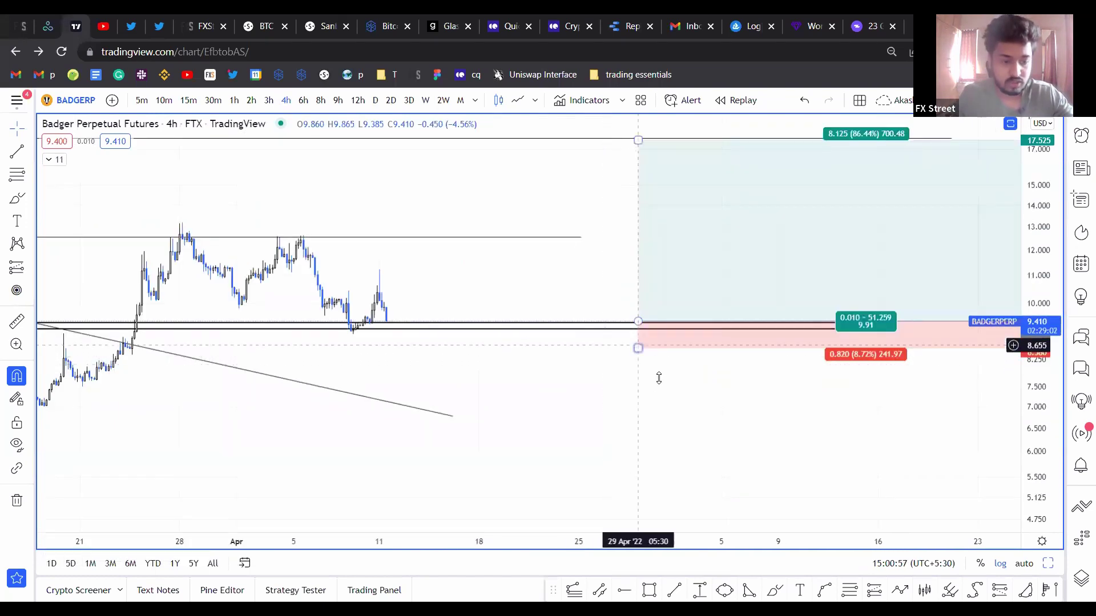
scroll(188, 382, left, 2)
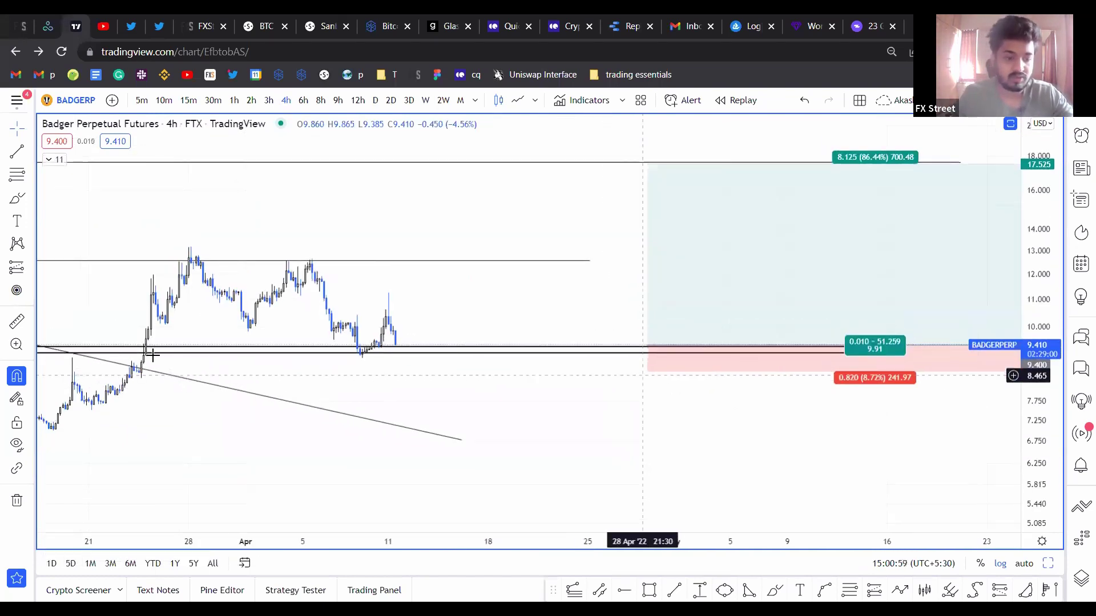
drag(649, 370, 649, 383)
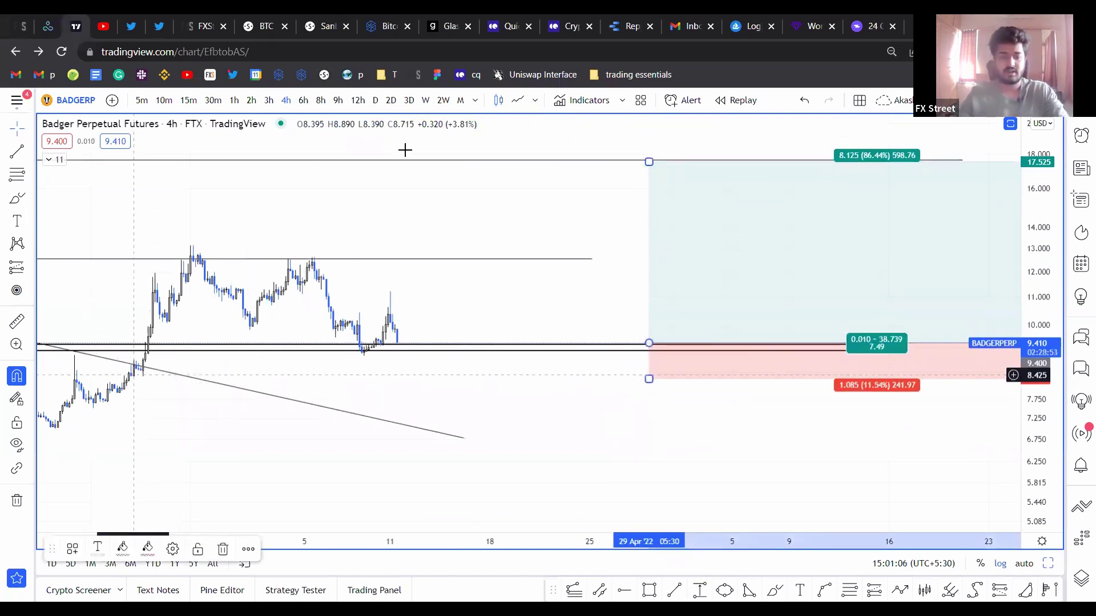
click(405, 150)
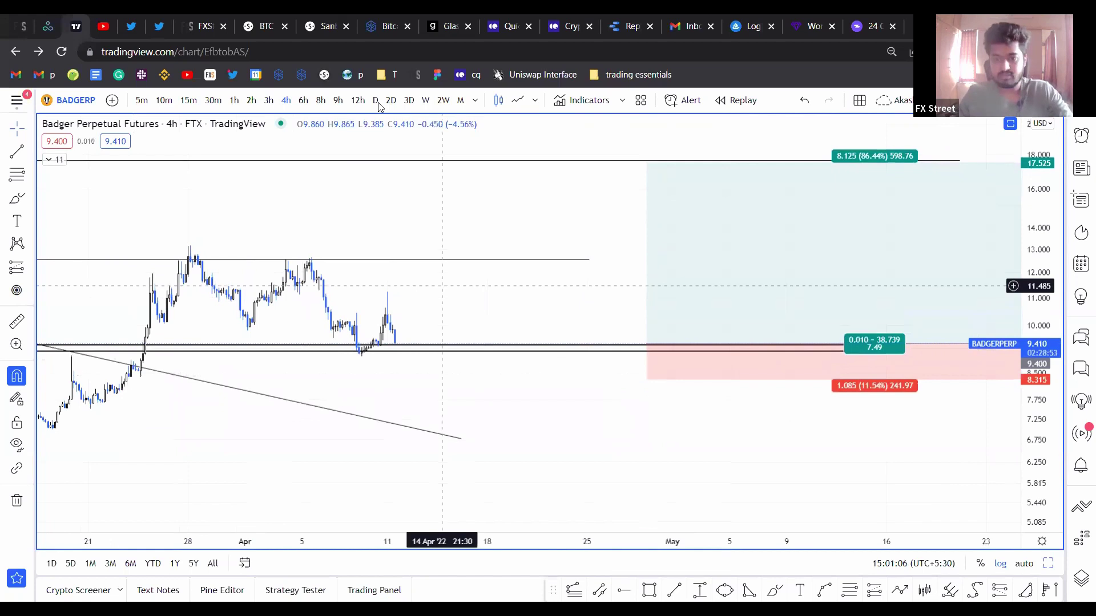
Step: Return the chart to the daily timeframe and extend the long position's end to mid-June
scroll(536, 360, down, 3)
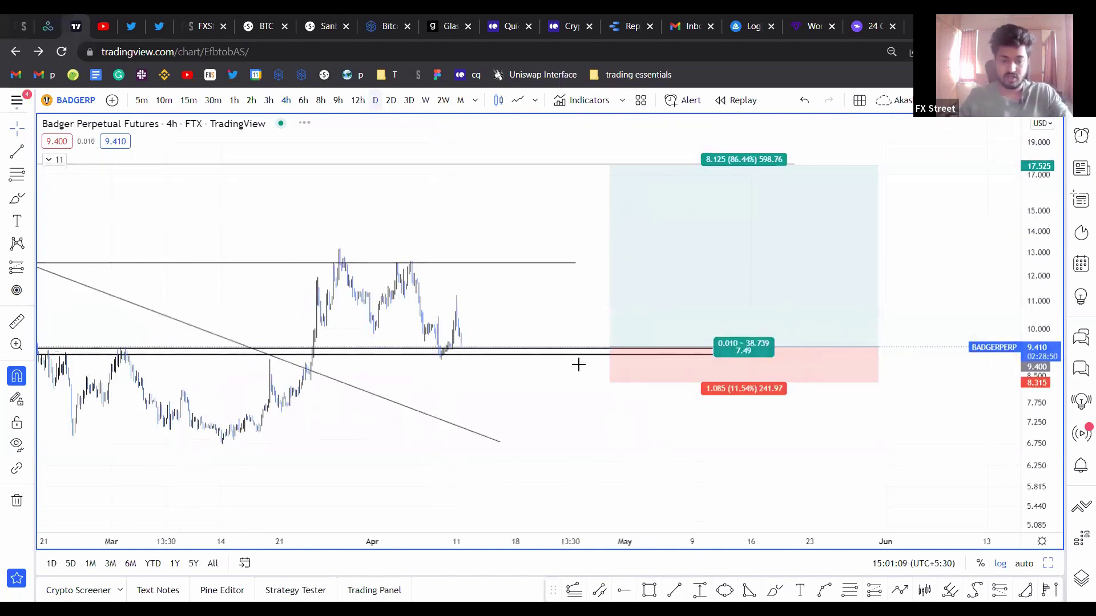
text(1D)
key(Return)
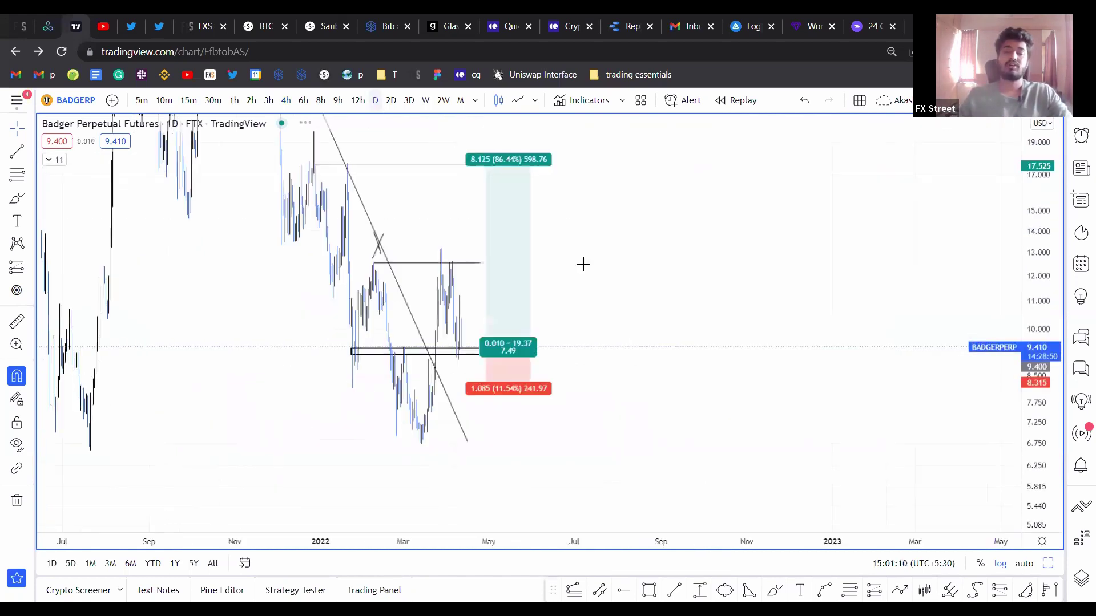
scroll(583, 263, up, 3)
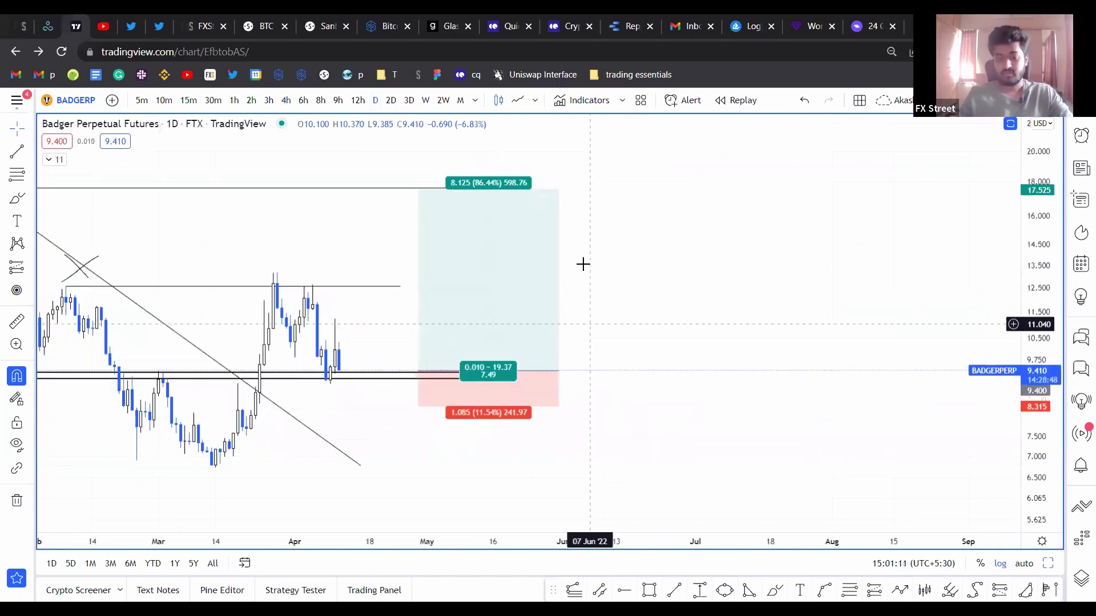
drag(591, 324, 654, 341)
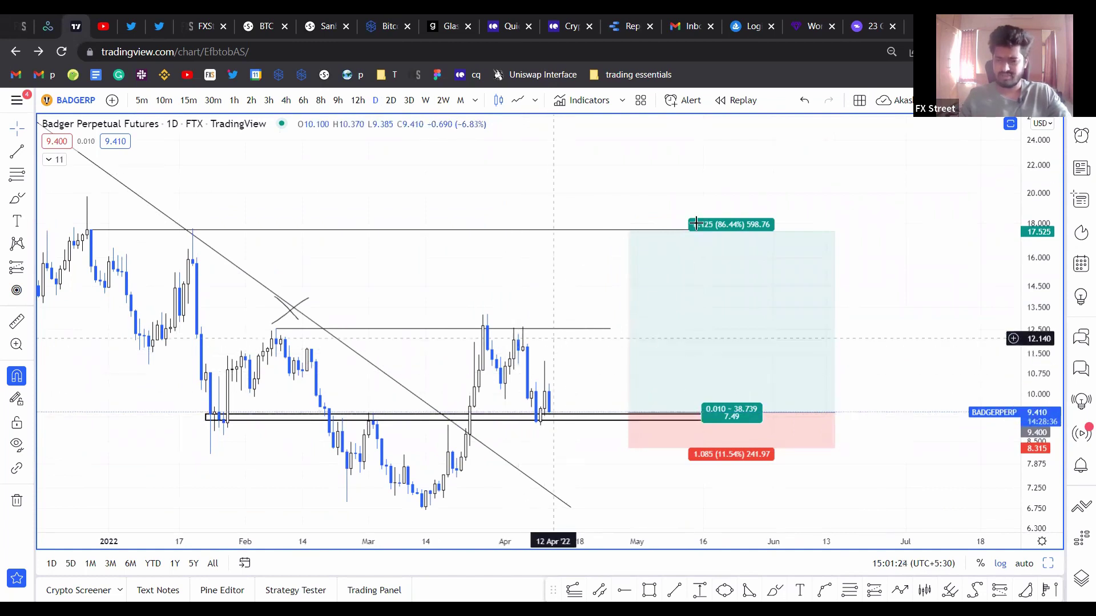
Step: Try the long position's target at 12.520 on the lower horizontal line, and settle it at 17.680 near the upper line
mouse_move(628, 232)
mouse_down()
mouse_move(629, 325)
mouse_move(650, 328)
mouse_up()
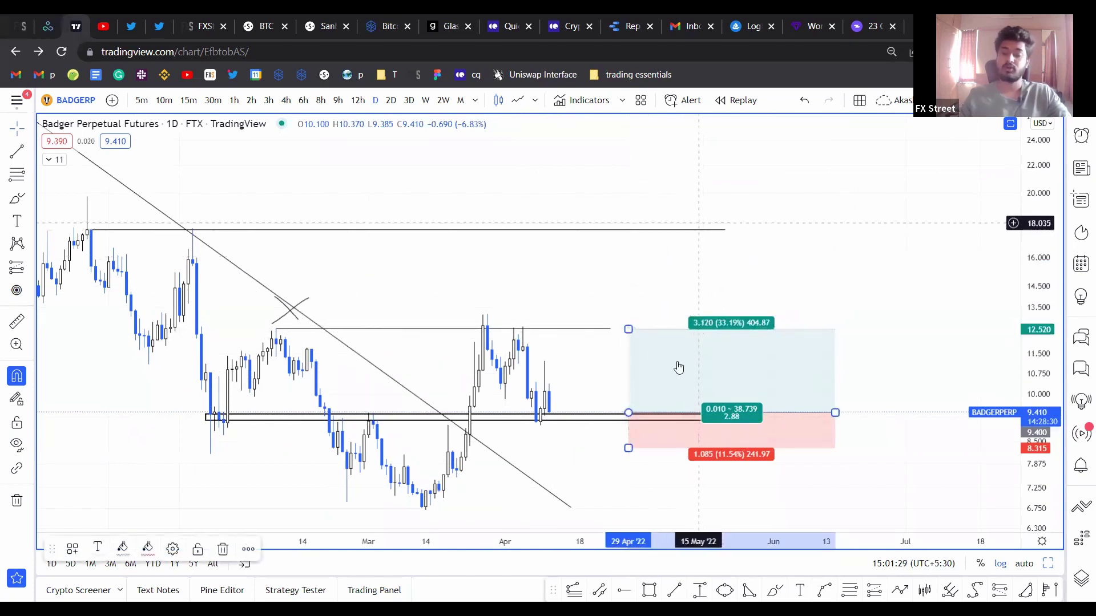
click(655, 230)
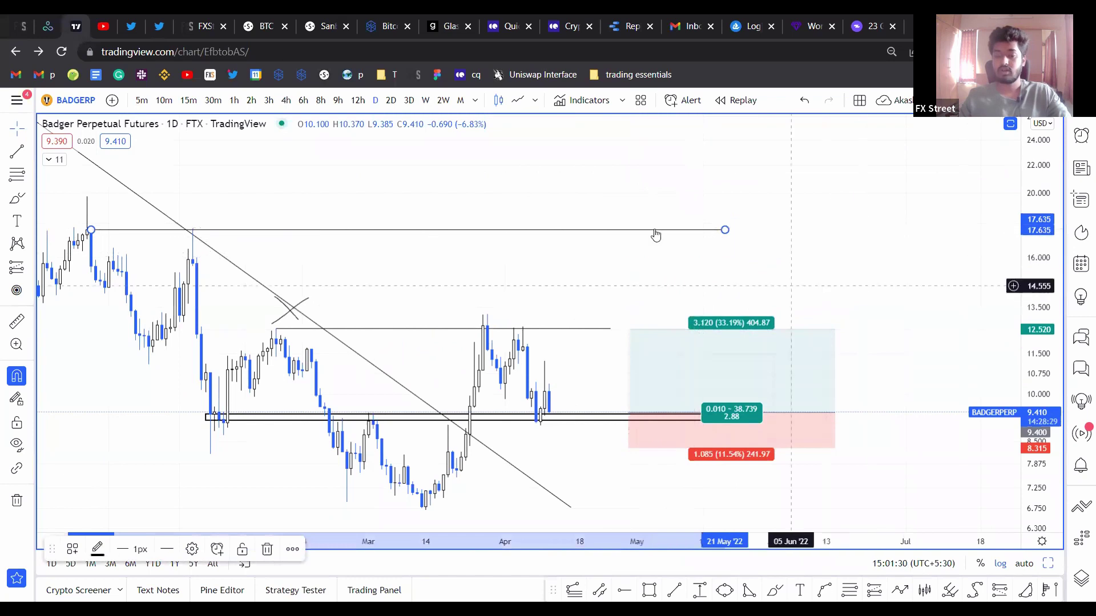
drag(835, 330, 841, 236)
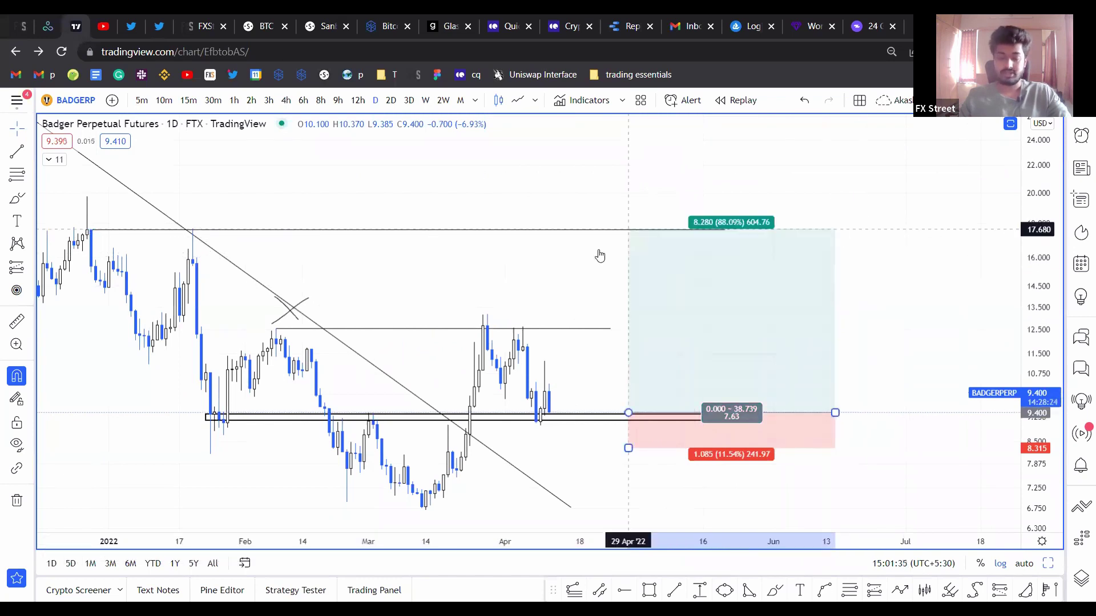
click(689, 318)
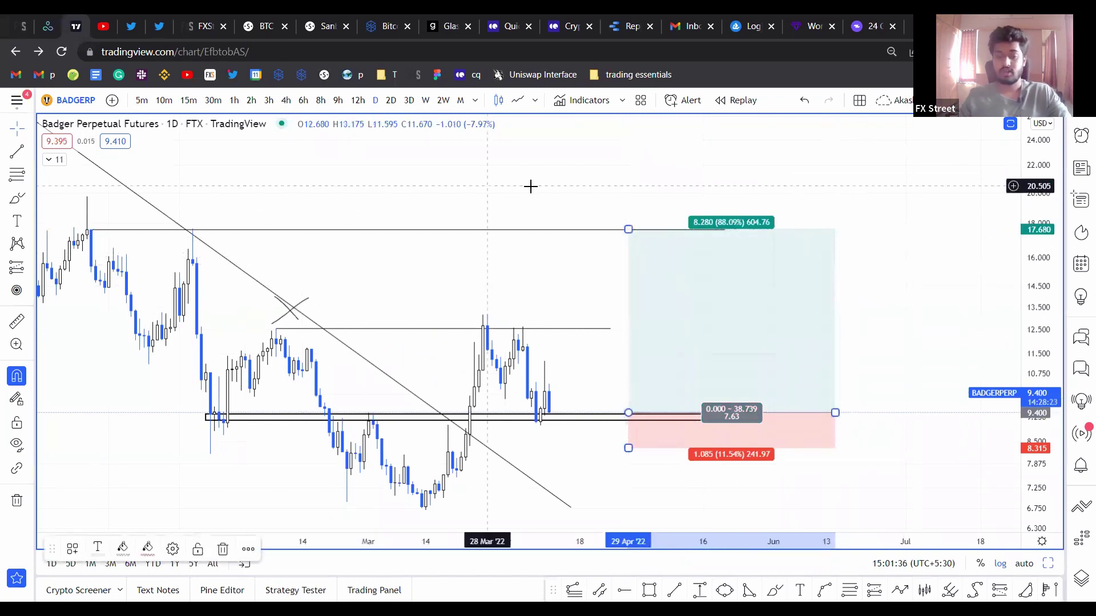
Step: Delete the long position and brush three rounded curves tracing the left shoulder, head and projected right shoulder beneath the lower horizontal line
scroll(637, 271, down, 1)
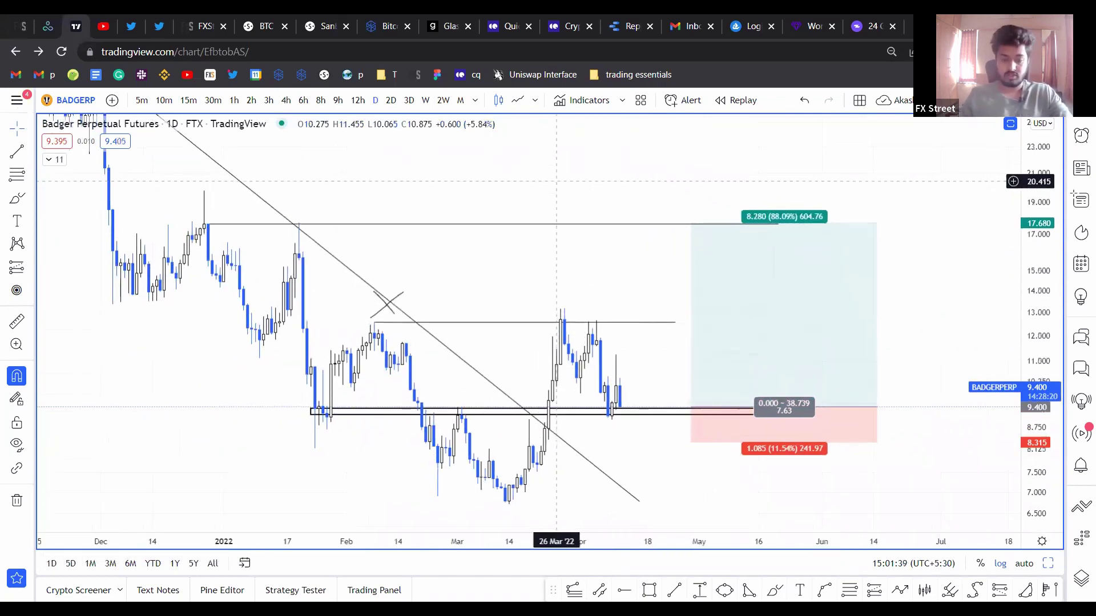
key(Delete)
scroll(658, 273, up, 1)
scroll(628, 536, up, 1)
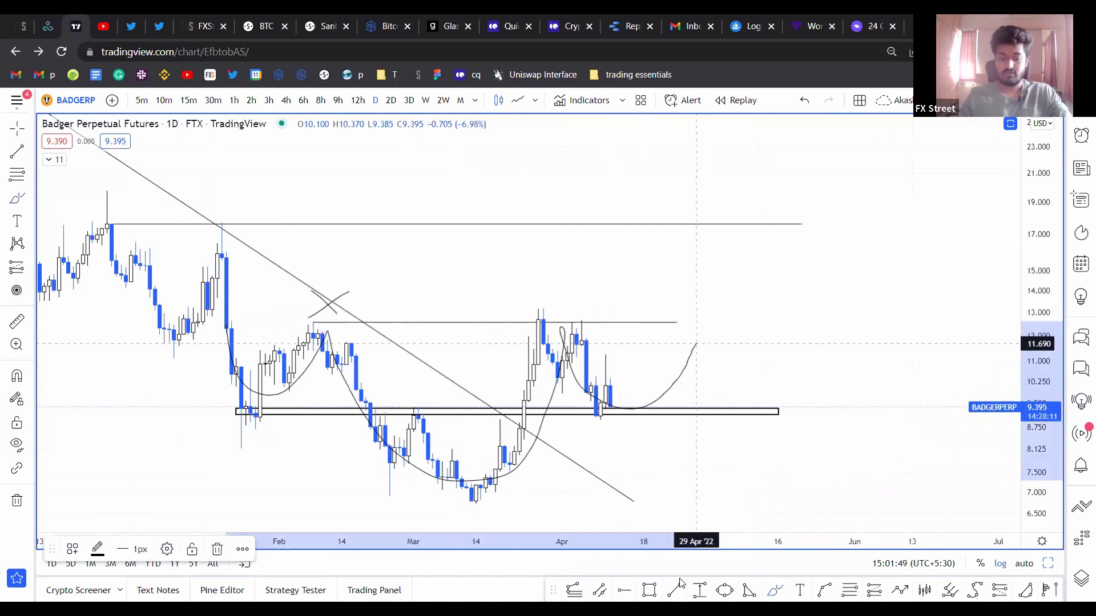
drag(696, 343, 696, 328)
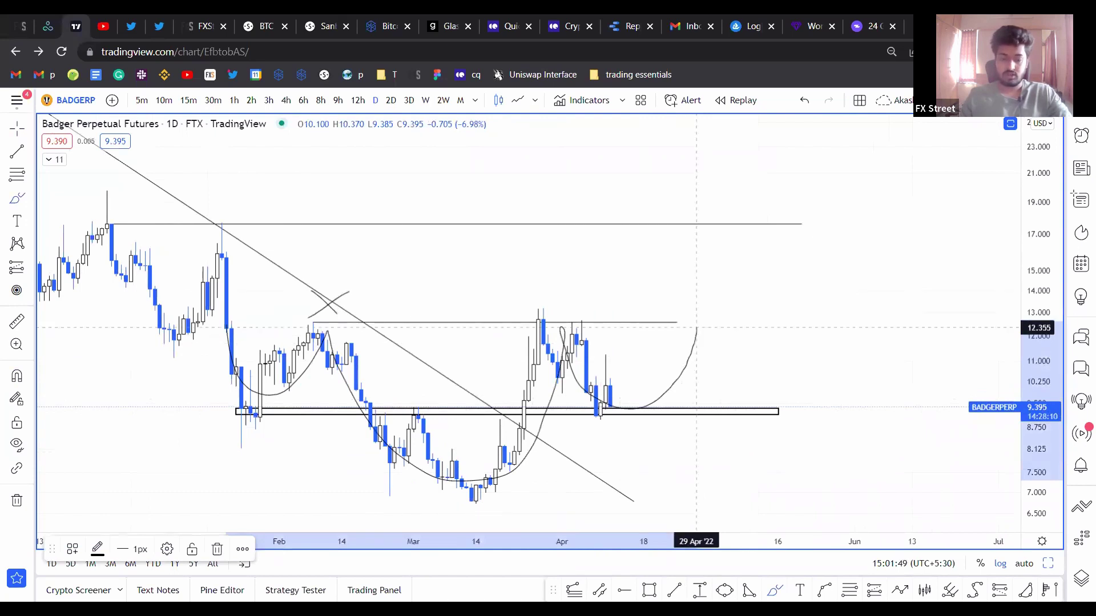
Step: Mark the price range between neckline and head low, about 5.830 (46.17%), and project about 5.770 (45.97%) upward from 12.550
click(699, 591)
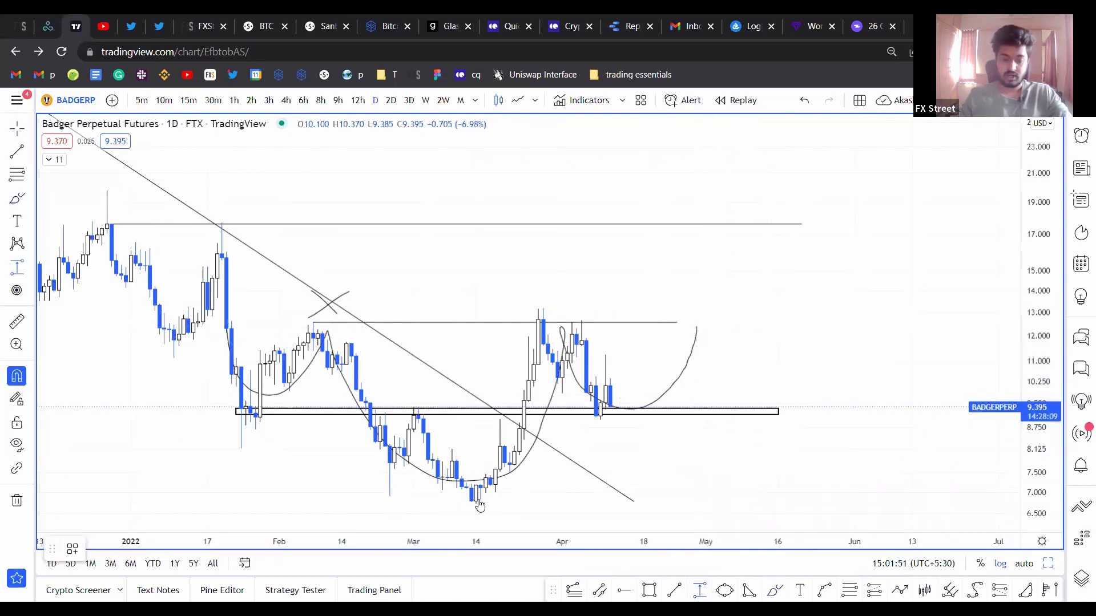
click(538, 321)
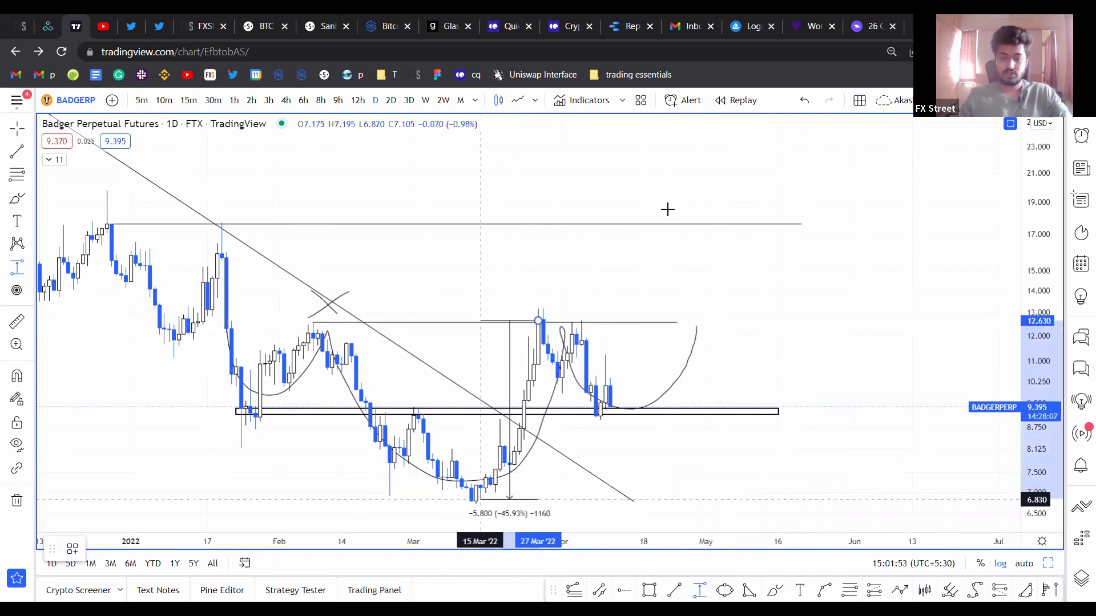
click(662, 323)
click(665, 199)
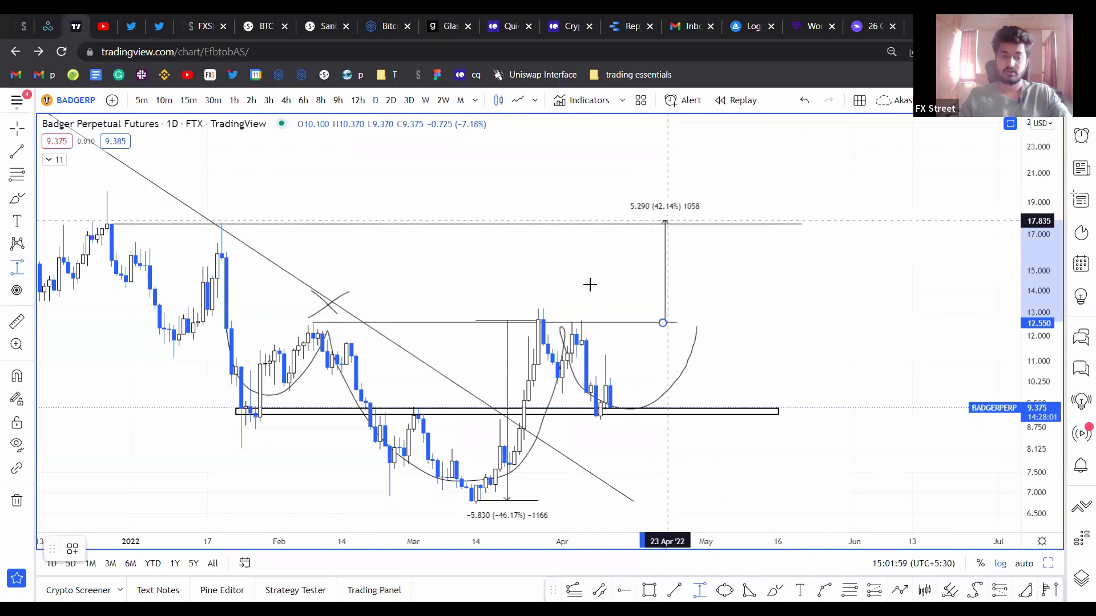
click(668, 213)
scroll(491, 214, down, 1)
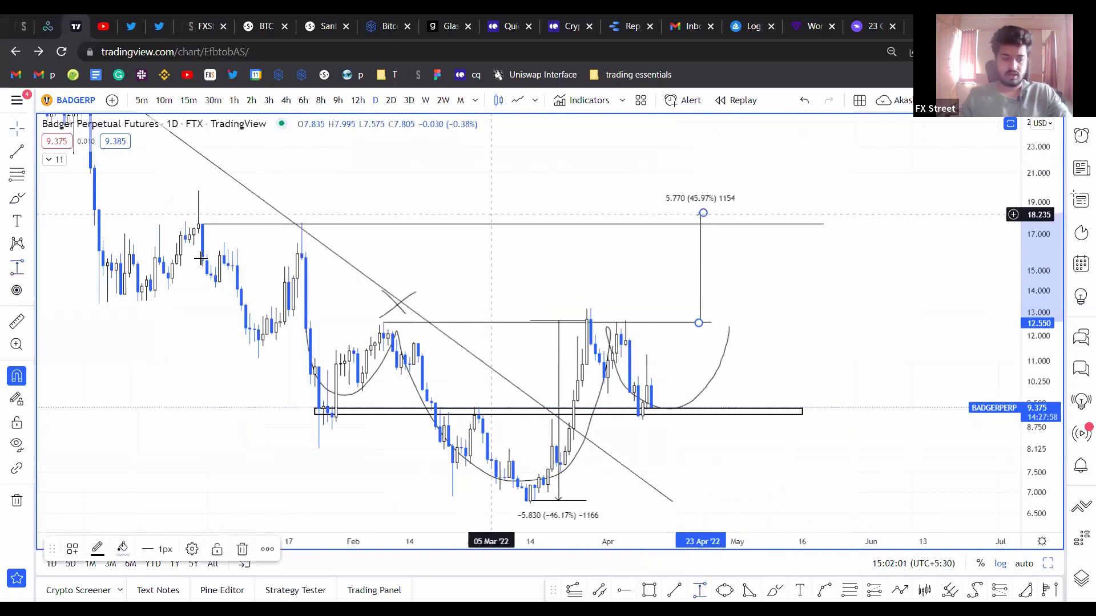
Step: Draw a rectangle between 22.405 and 19.765 over the early-December drop, ending at 27 Dec '21
scroll(222, 258, down, 1)
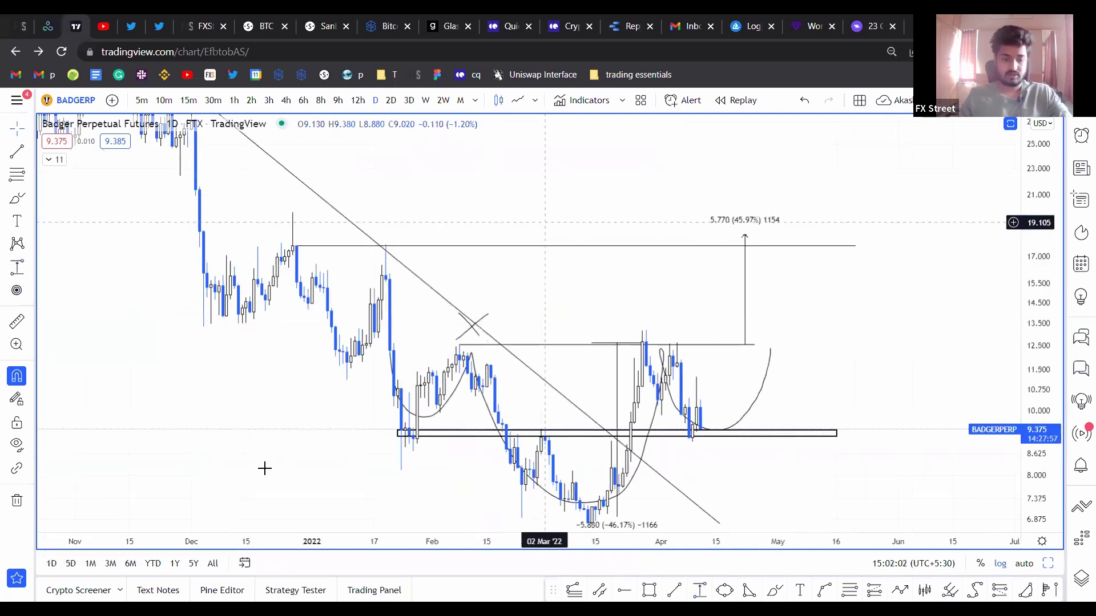
scroll(265, 467, down, 1)
drag(545, 222, 575, 264)
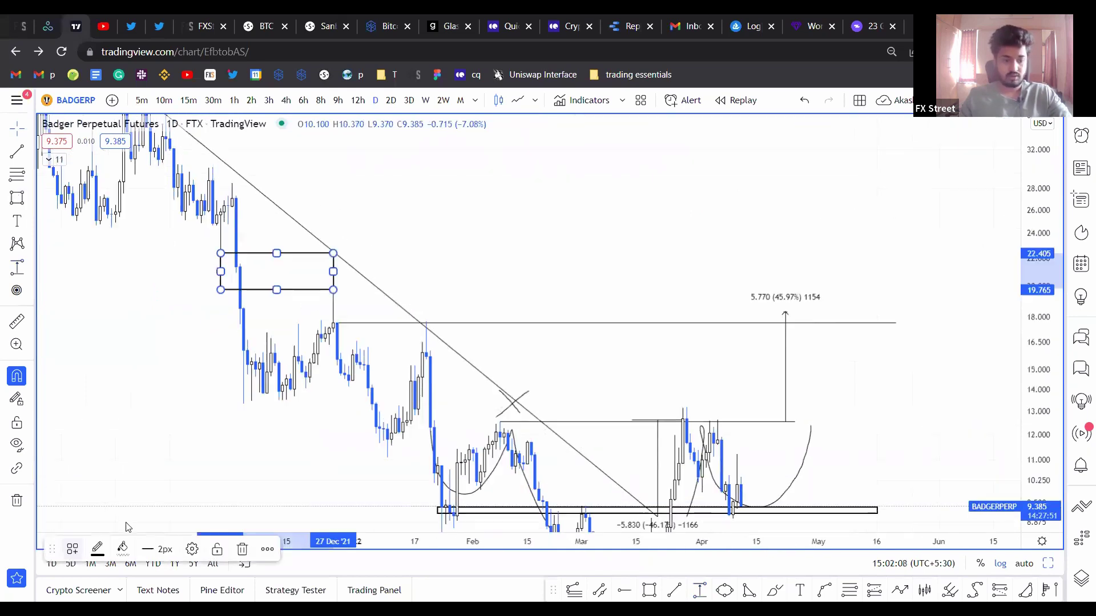
Step: Apply the Breaker template to the rectangle, extend it to mid-May 2022, and add a horizontal ray along its upper edge at 22.405
click(130, 537)
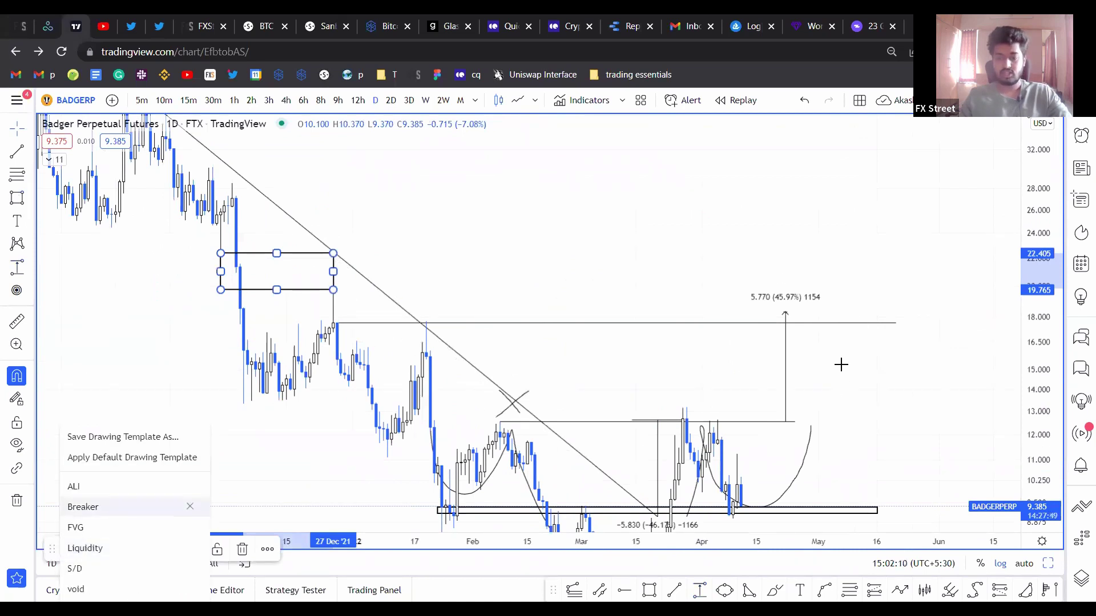
click(83, 507)
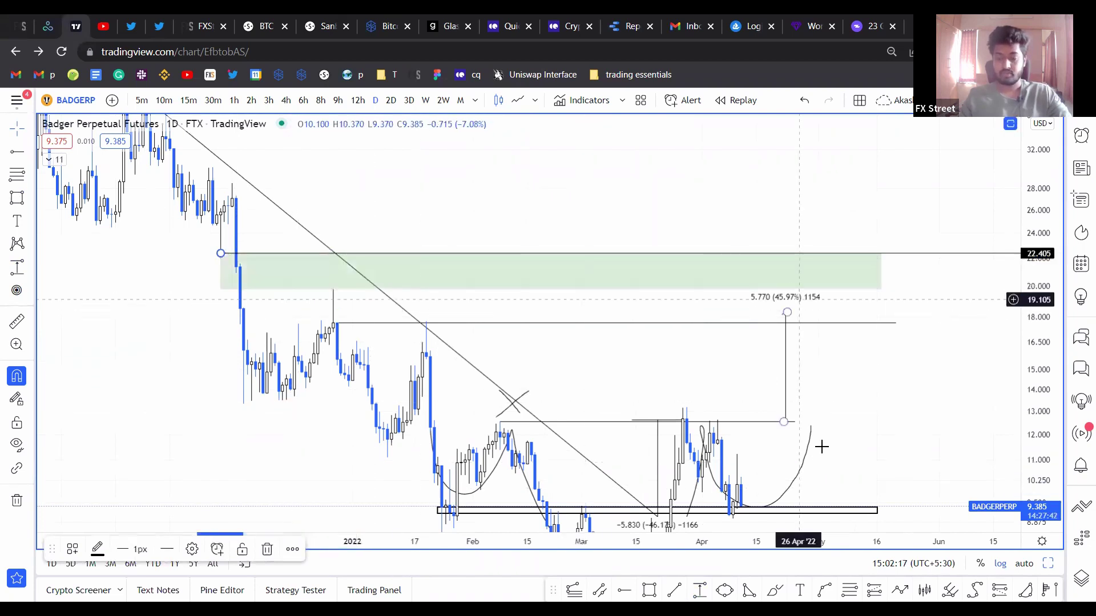
click(868, 207)
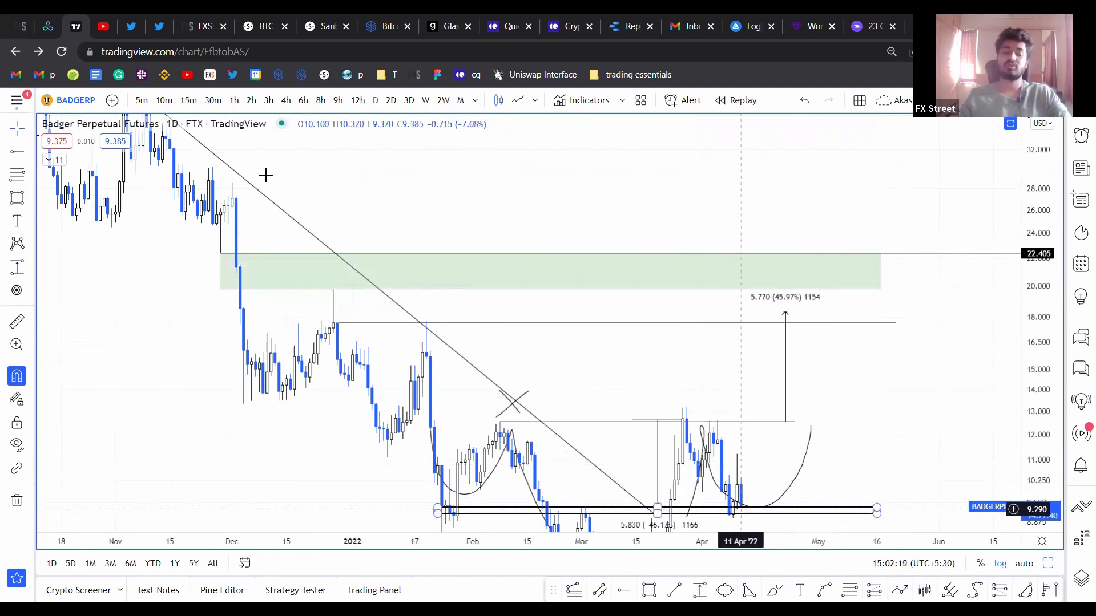
shift+click(745, 509)
drag(834, 209, 789, 200)
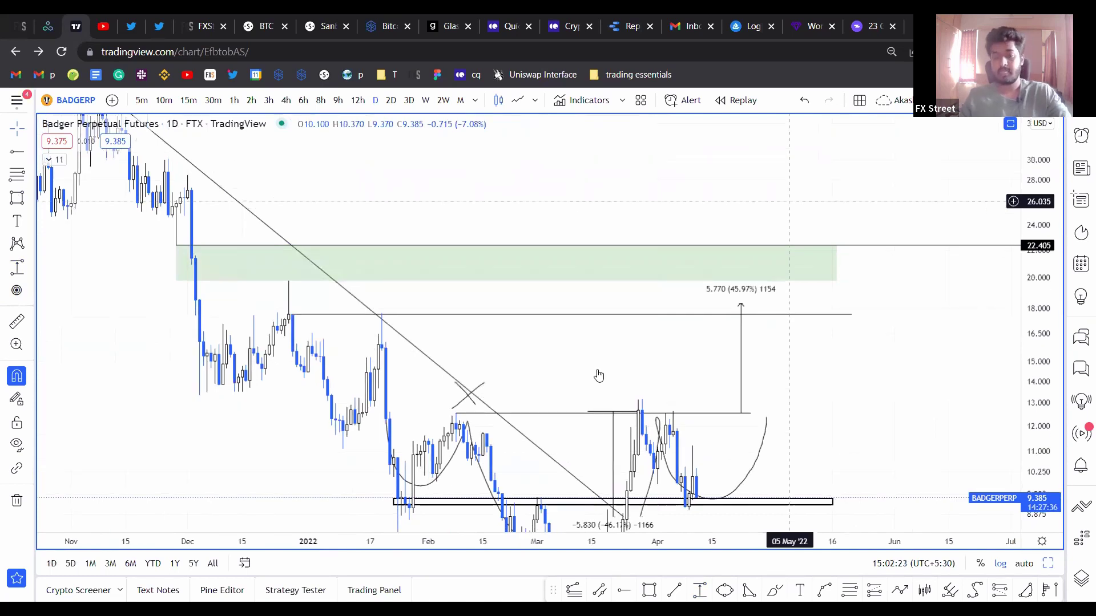
drag(597, 374, 534, 373)
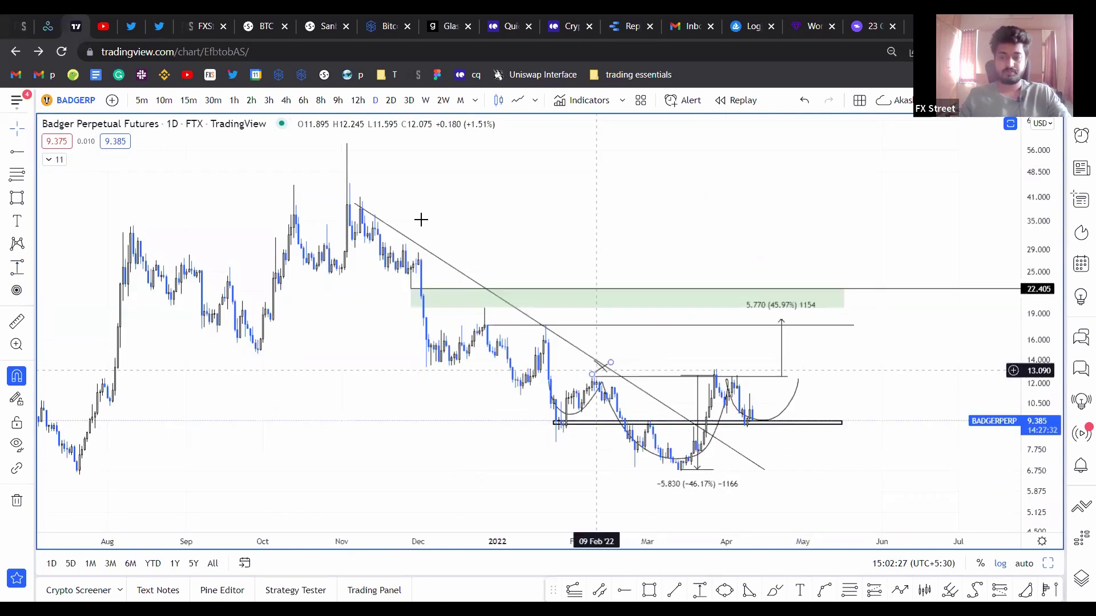
scroll(421, 220, down, 3)
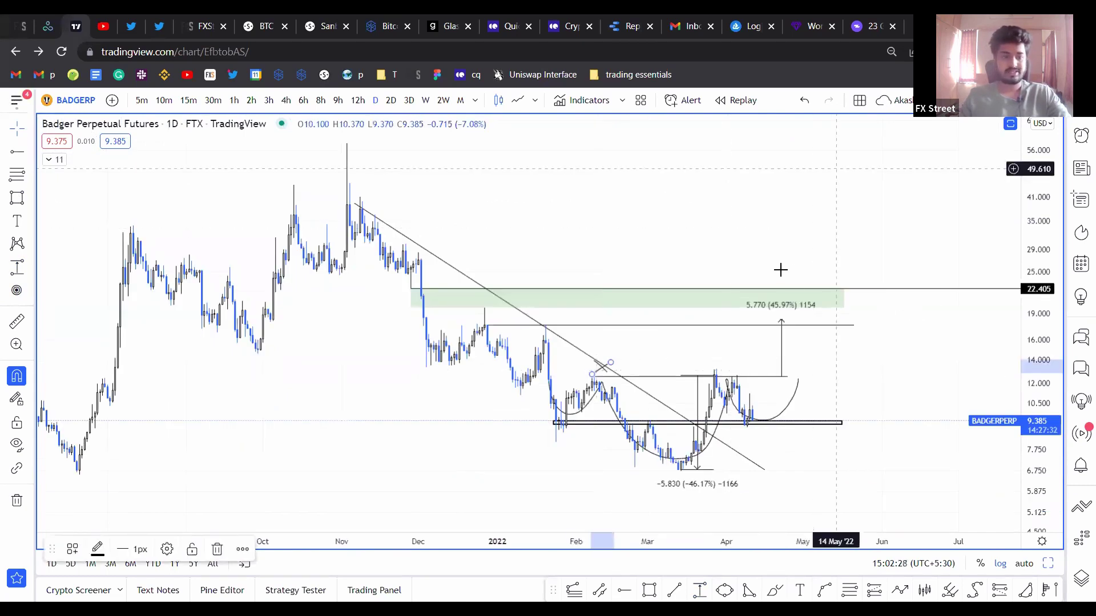
click(1019, 199)
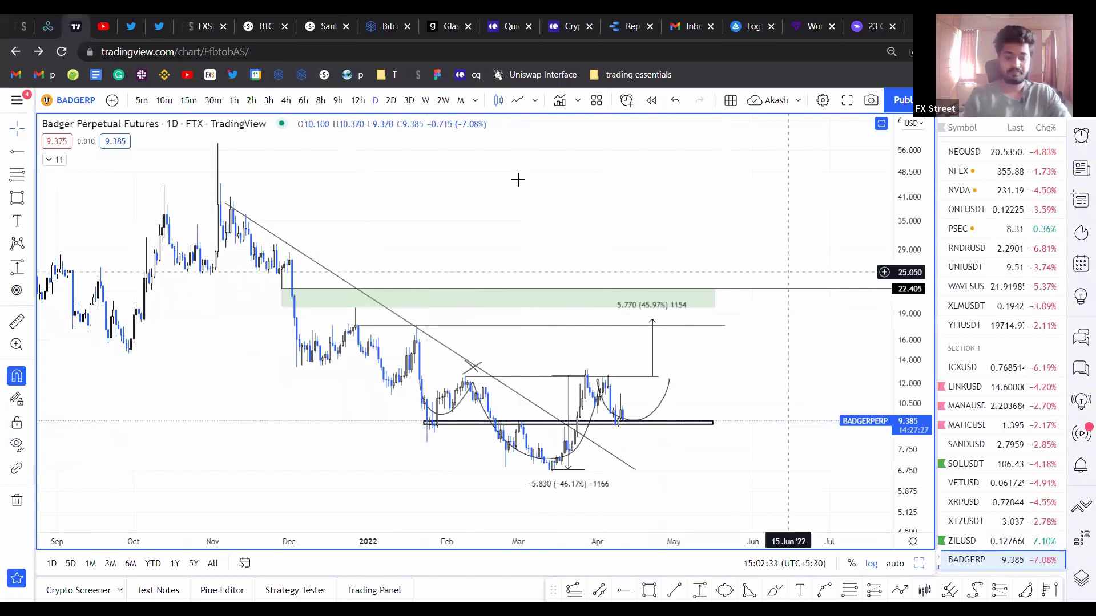
Step: Check the Santiment screener for the next coin, then return to TradingView and load the KNCPERP chart
key(ctrl+Tab)
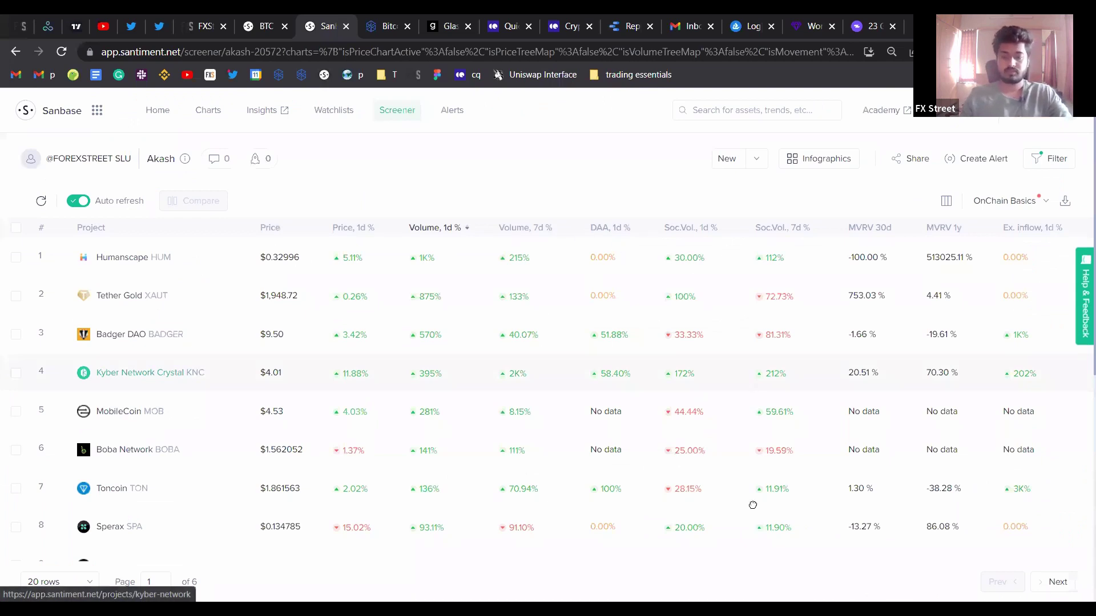
key(ctrl+3)
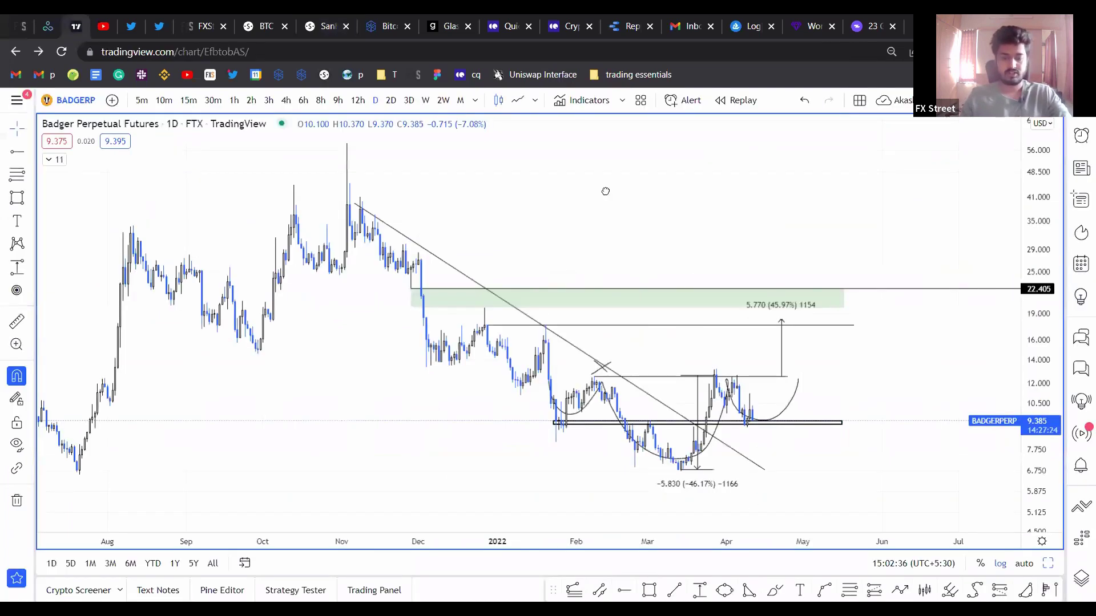
text(KNCPERP)
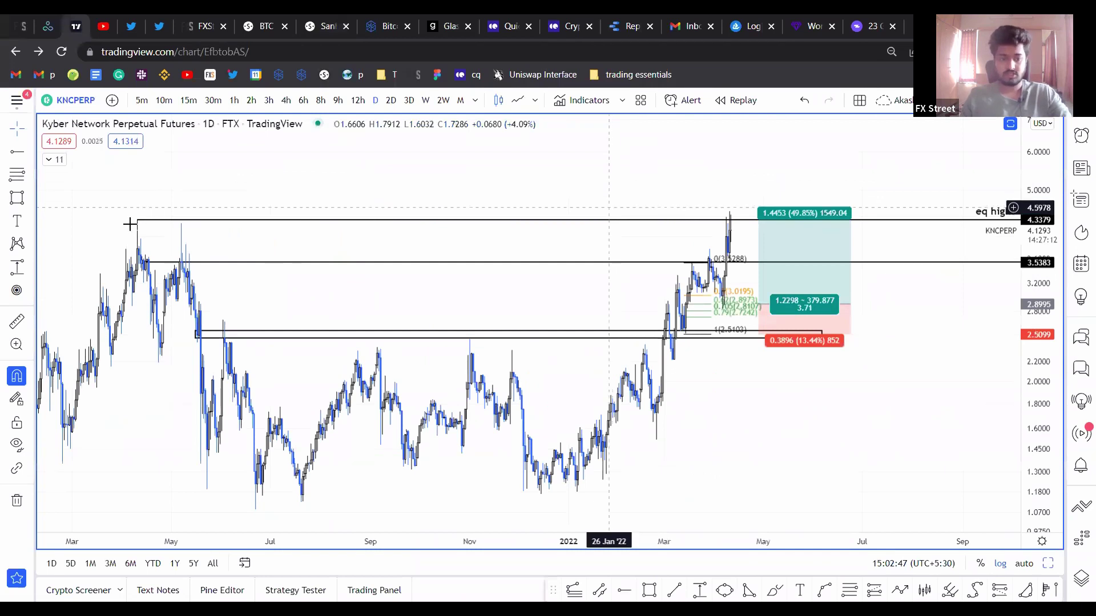
Step: Brush a rounded-bottom curve from the April 2021 high to the April 2022 high and measure the date span between them
scroll(605, 209, up, 1)
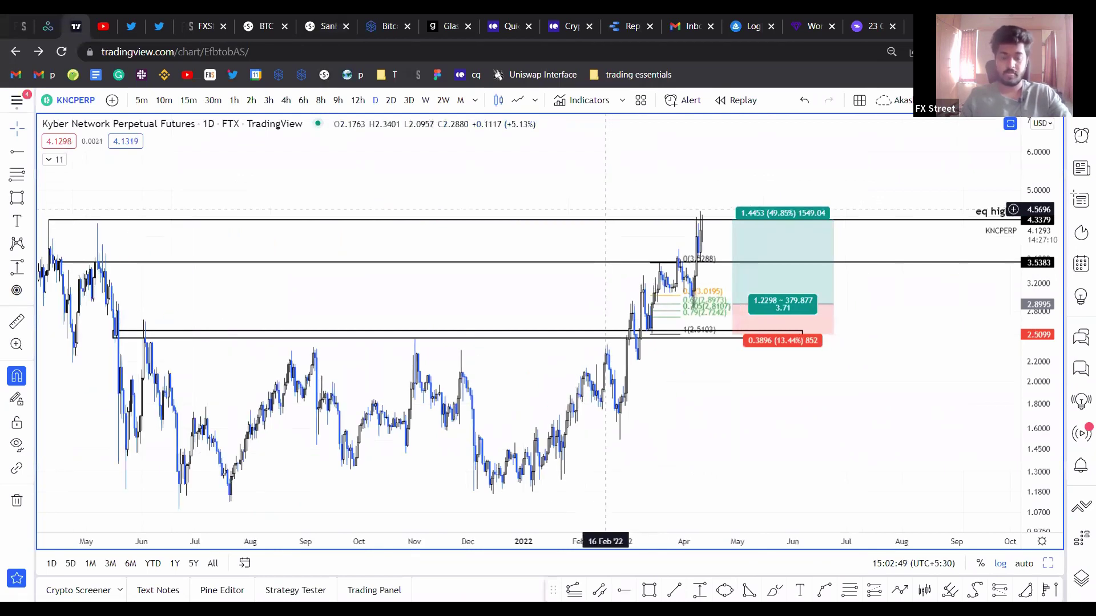
drag(575, 202, 616, 197)
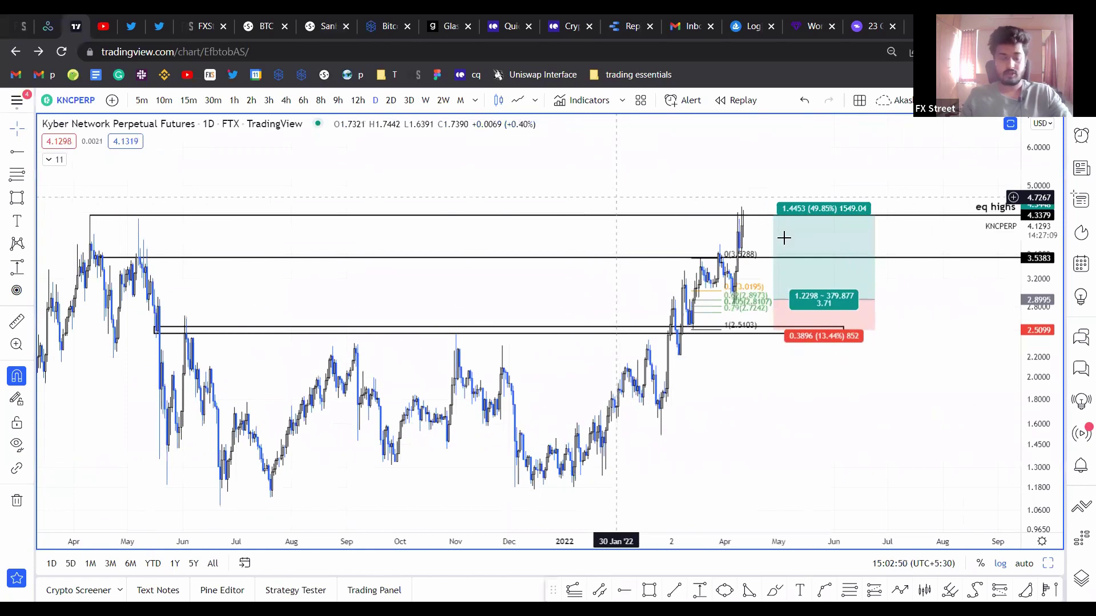
scroll(122, 409, left, 2)
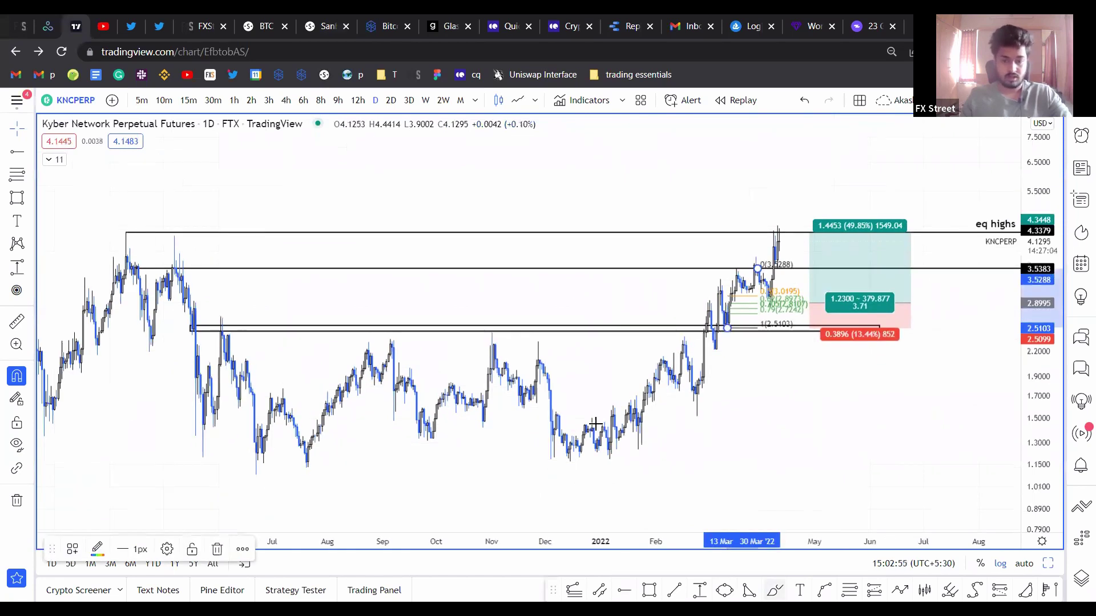
click(774, 590)
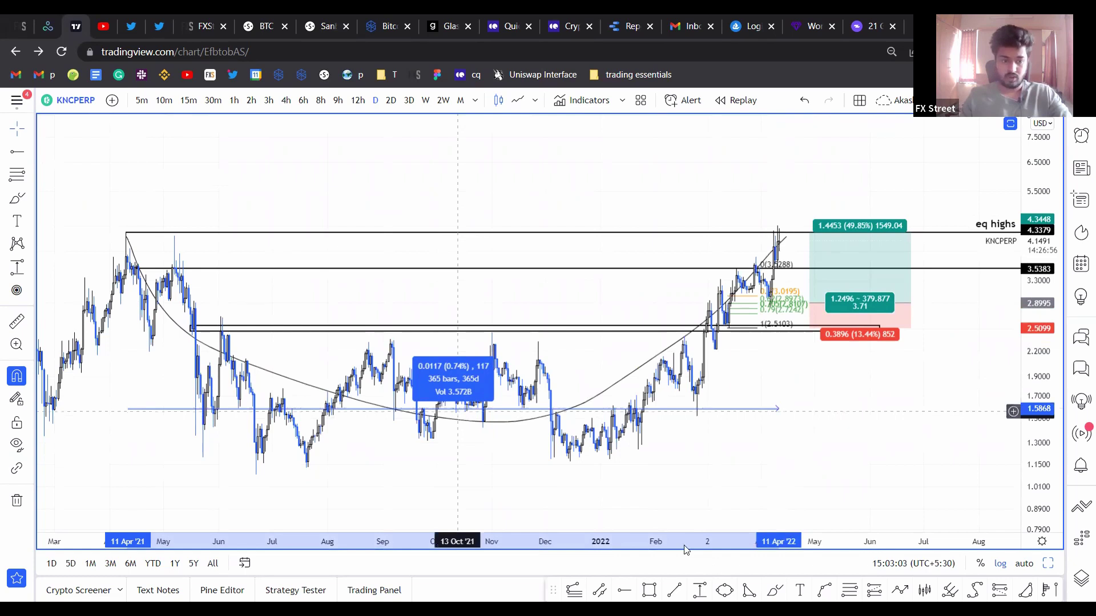
Step: Mark the price range from the eq highs line to the base, about 3.1437 (73.23%), and project about 3.1832 (72.55%) upward from 4.3874
drag(445, 215, 451, 219)
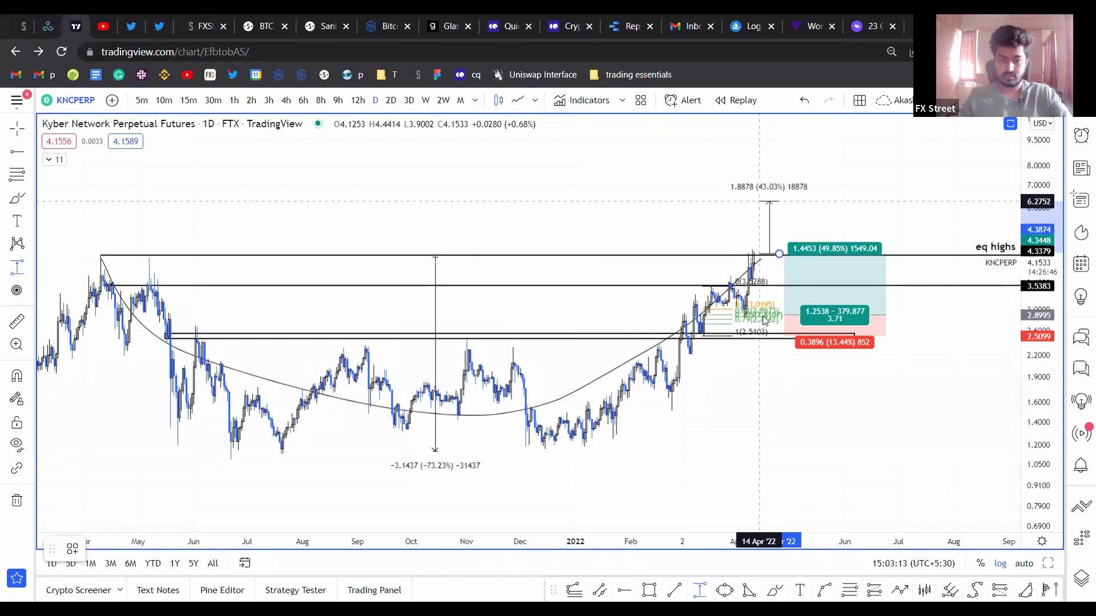
click(756, 129)
drag(932, 228, 922, 353)
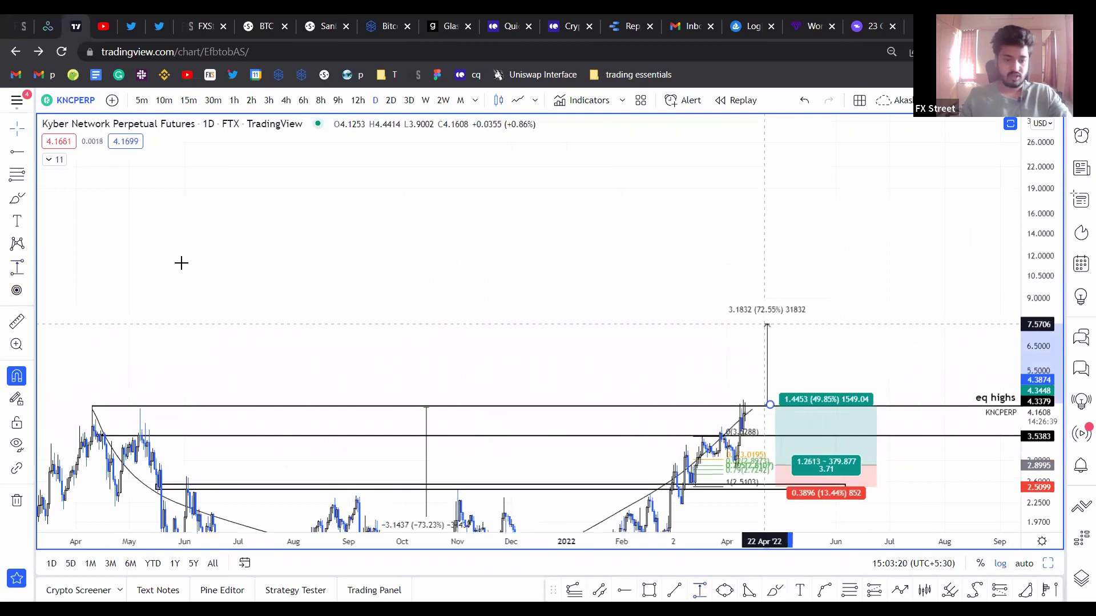
drag(176, 292, 181, 263)
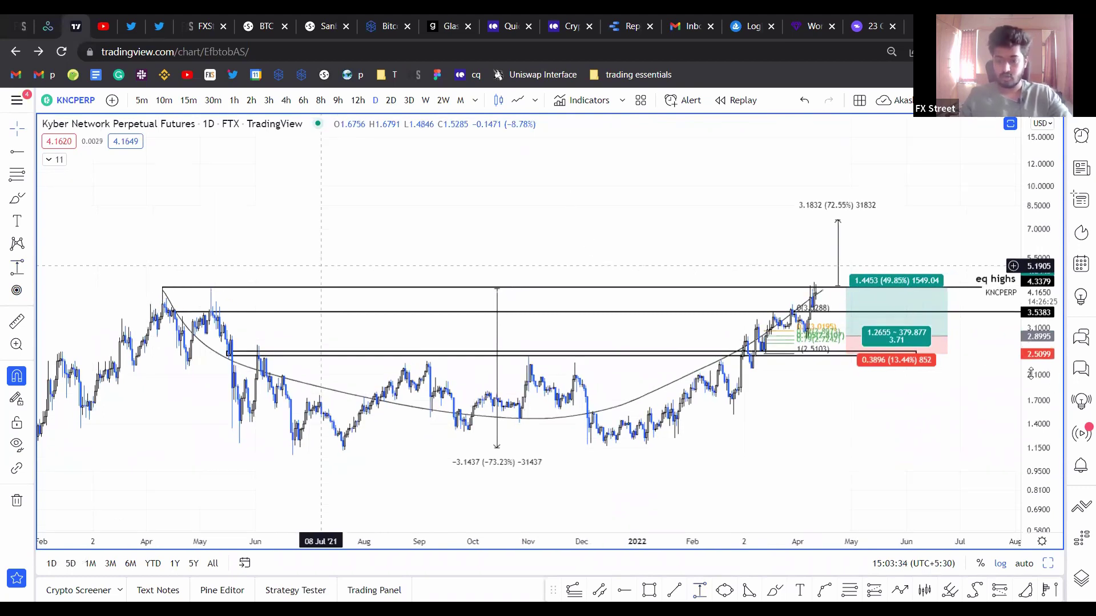
scroll(330, 328, right, 1)
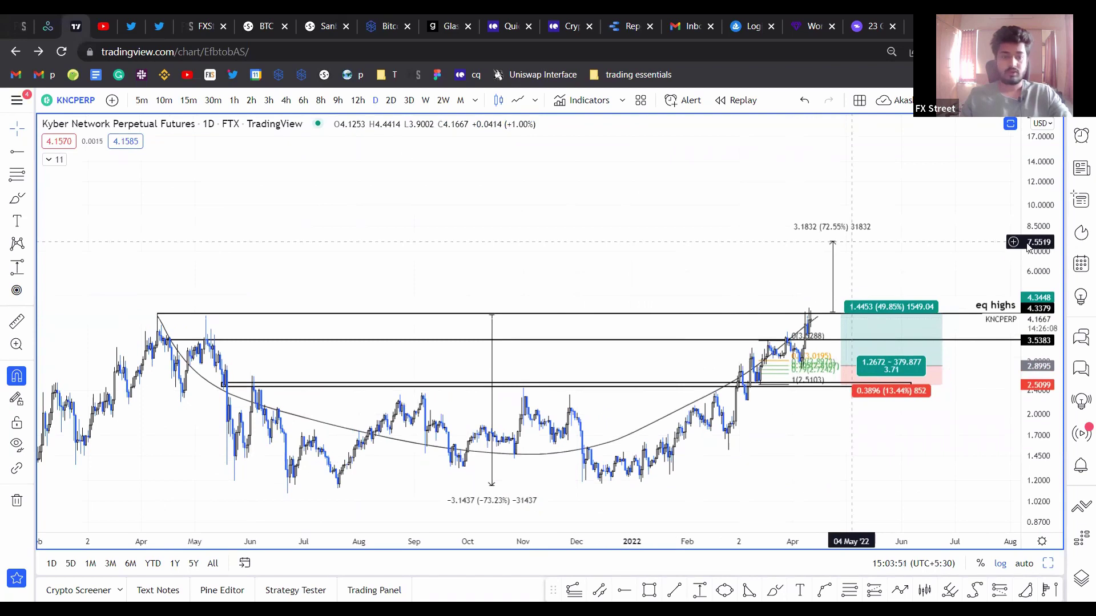
scroll(853, 242, down, 1)
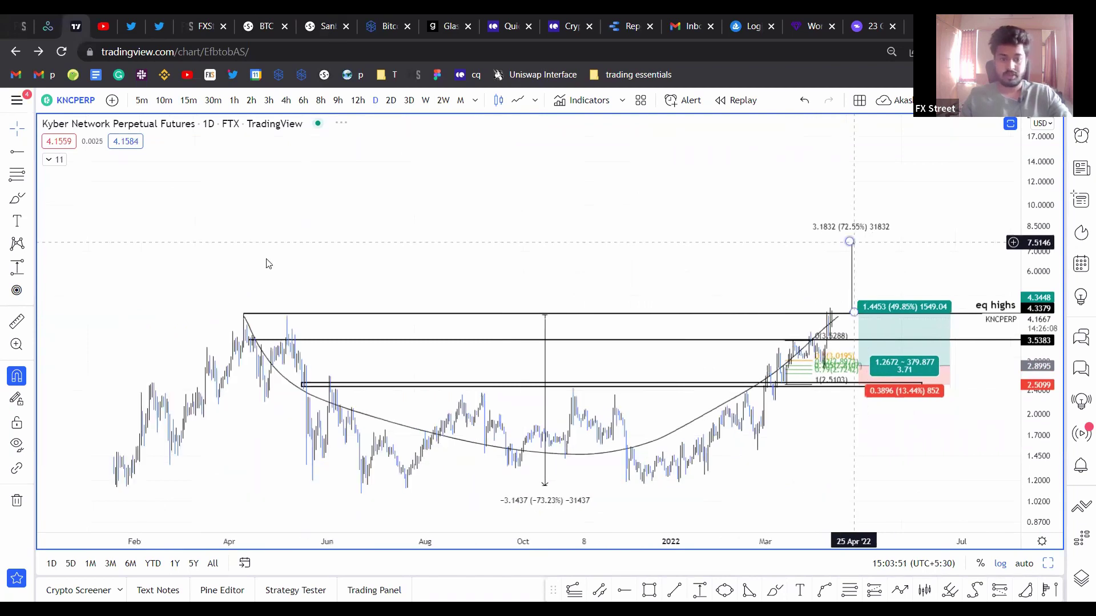
scroll(740, 389, down, 2)
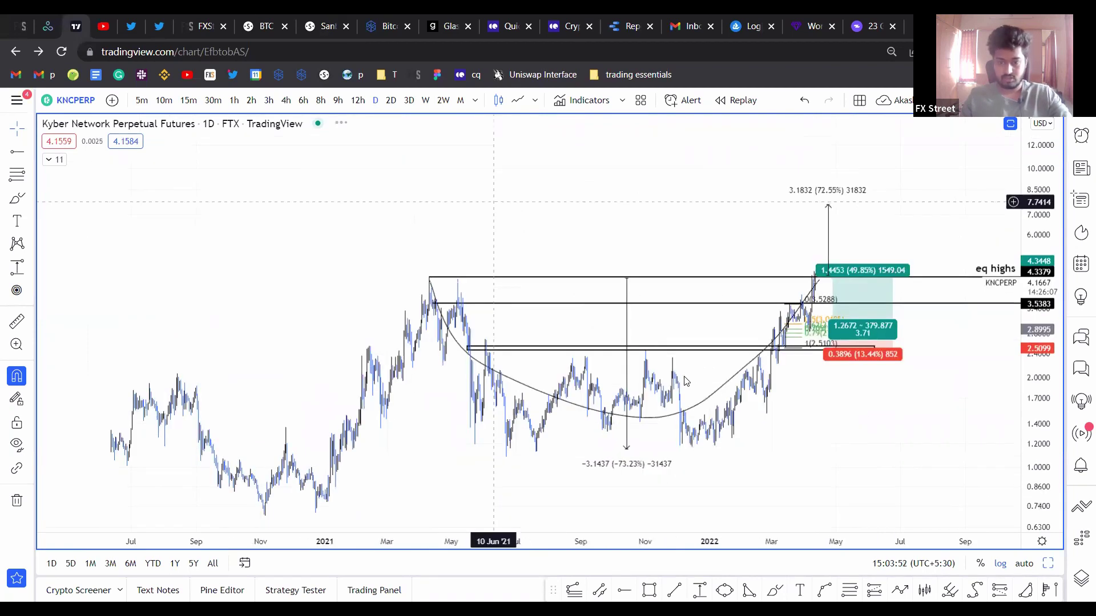
drag(857, 399, 821, 383)
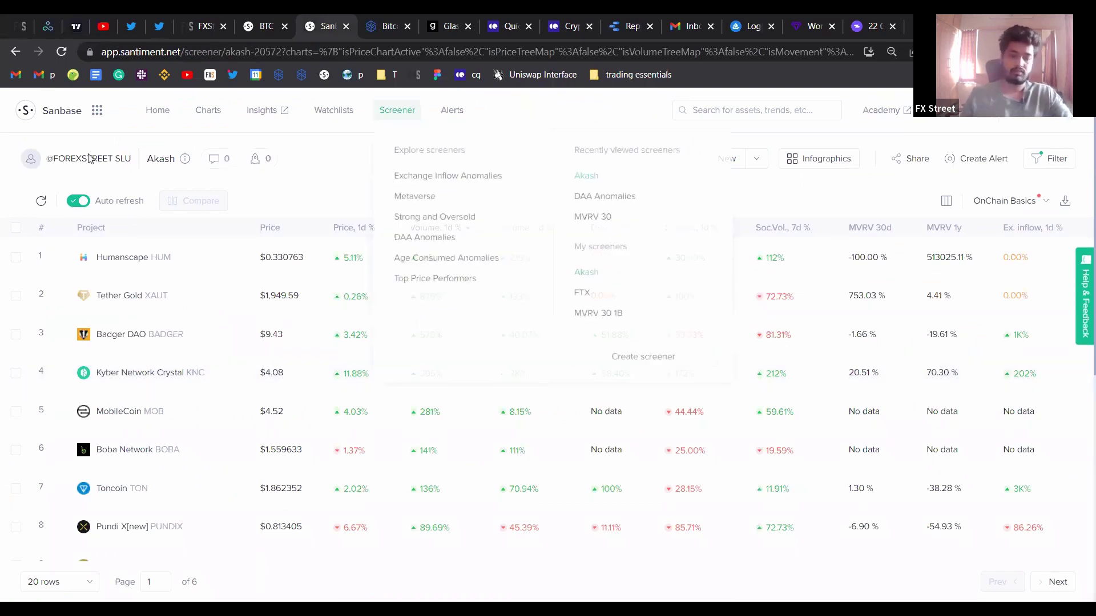
Step: In Santiment, switch the price chart to Kyber Network Crystal (KNC) and load the "Akash | General outlook" chart layout
key(ctrl+shift+Tab)
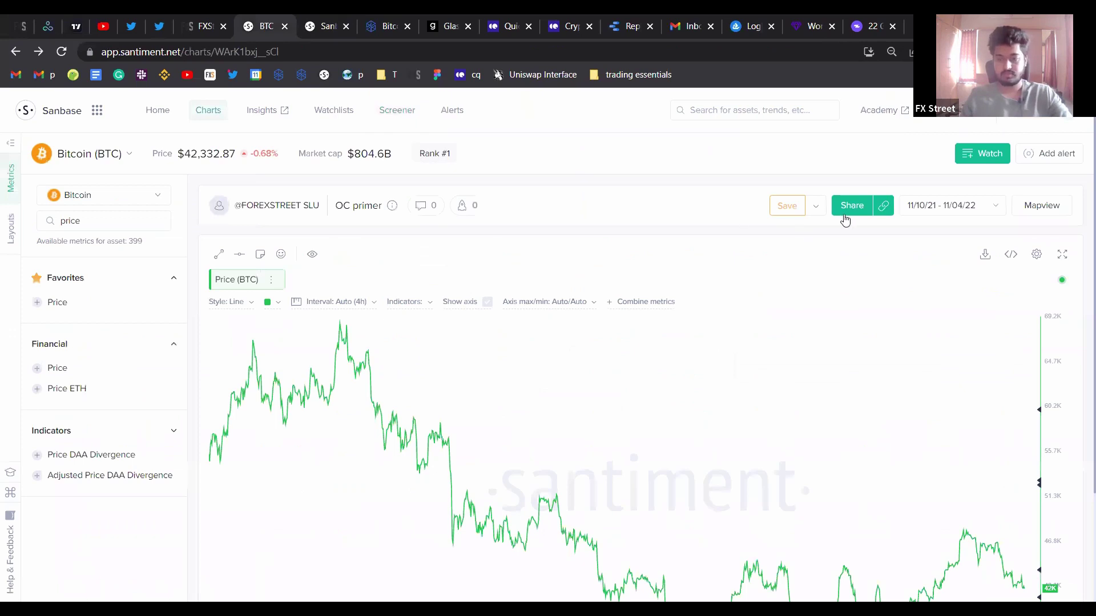
text(knc)
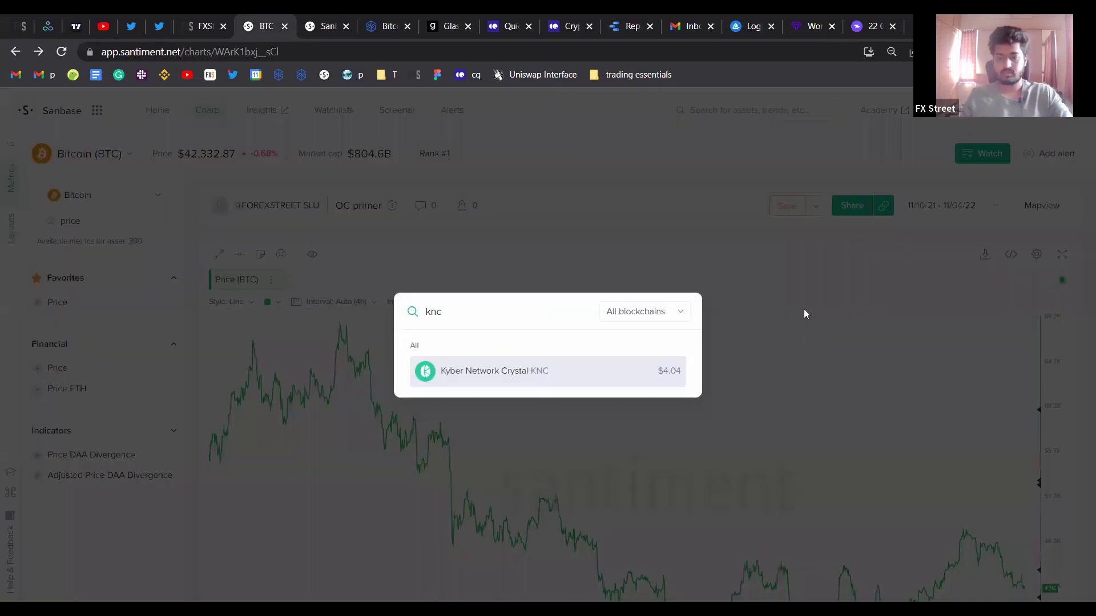
click(488, 373)
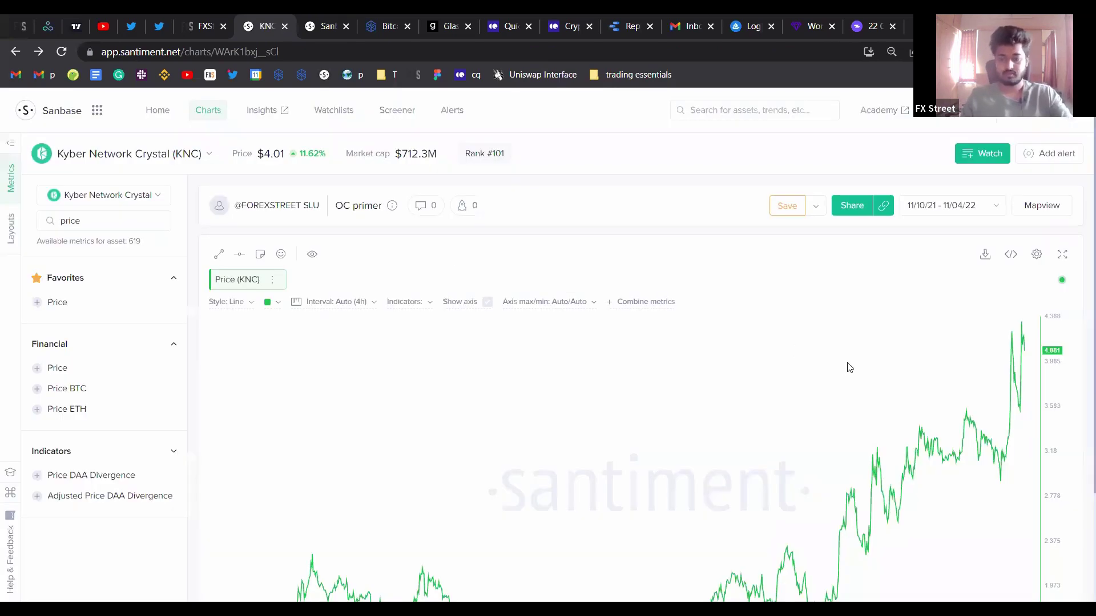
key(l)
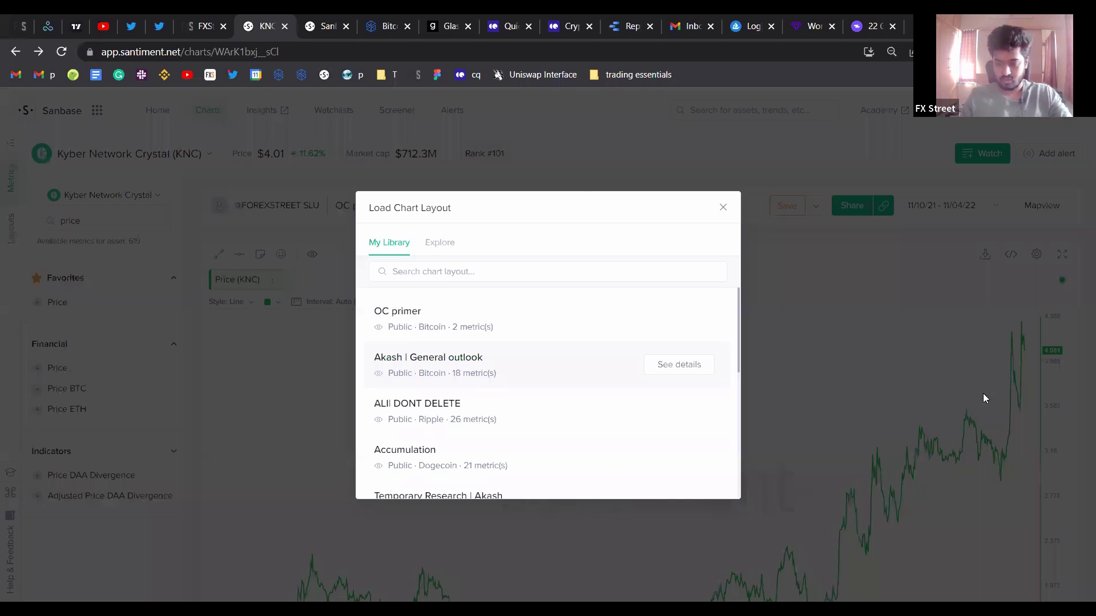
key(Return)
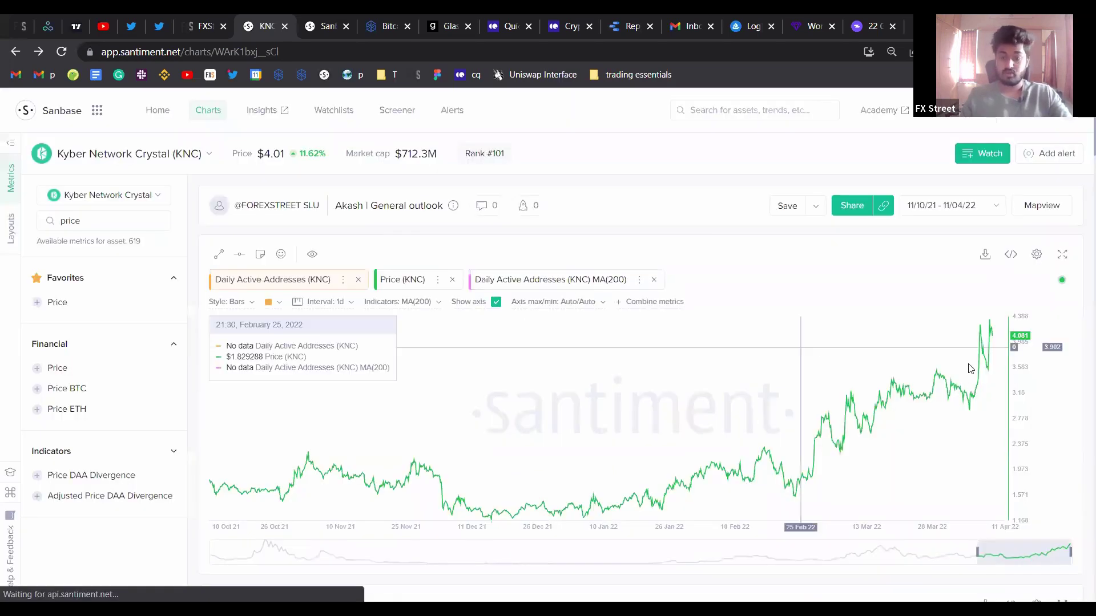
Step: In the KNC MVRV Ratio (365d) chart, draw a horizontal line along the recurring peaks at about 84% and delete the other horizontal lines
scroll(943, 538, down, 6)
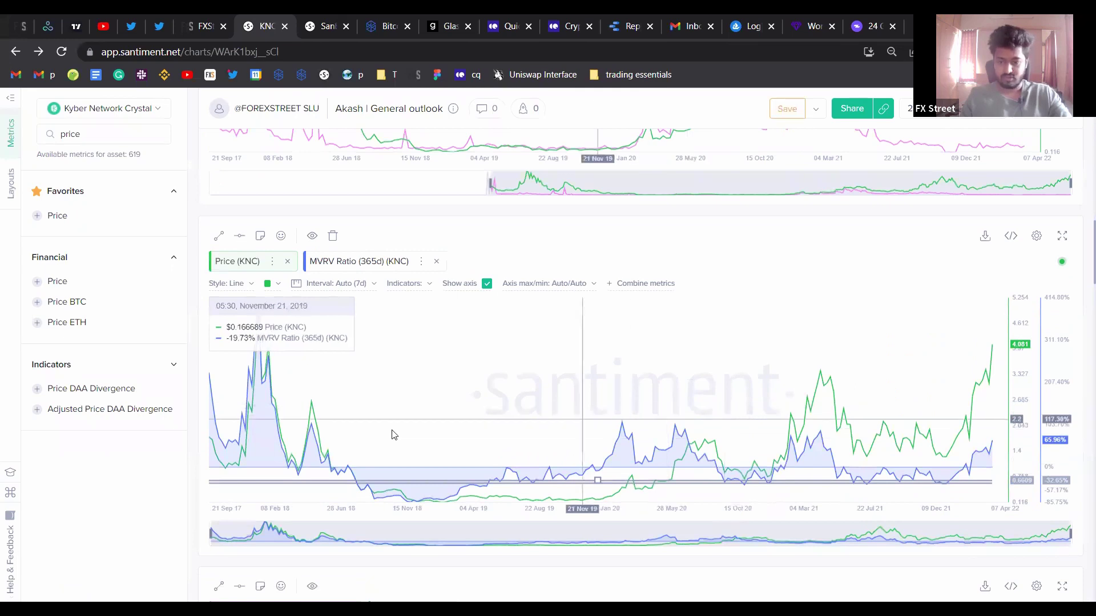
click(240, 241)
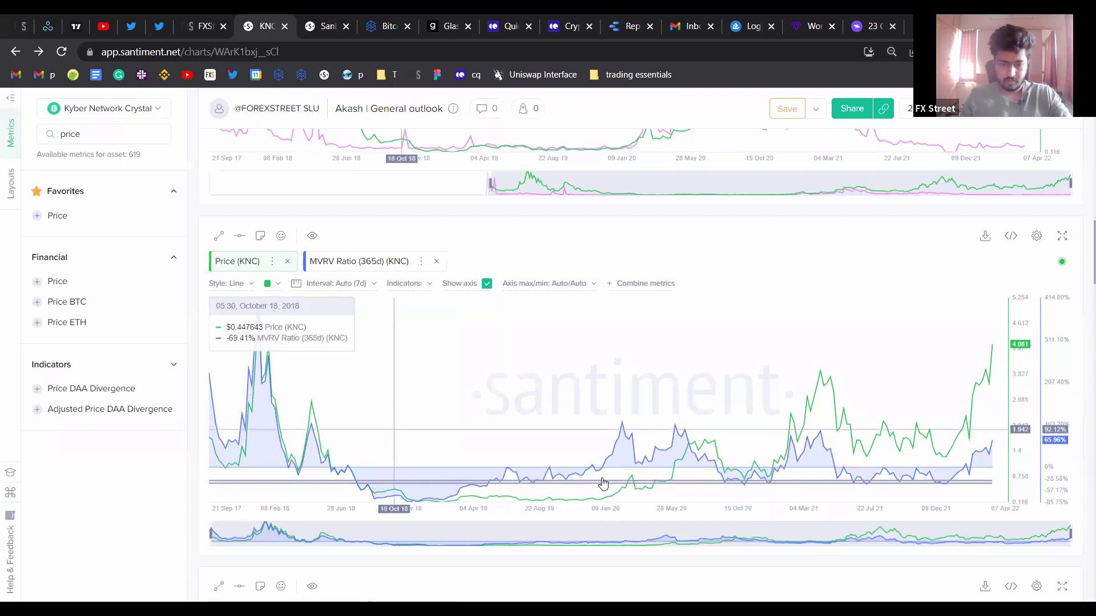
click(606, 432)
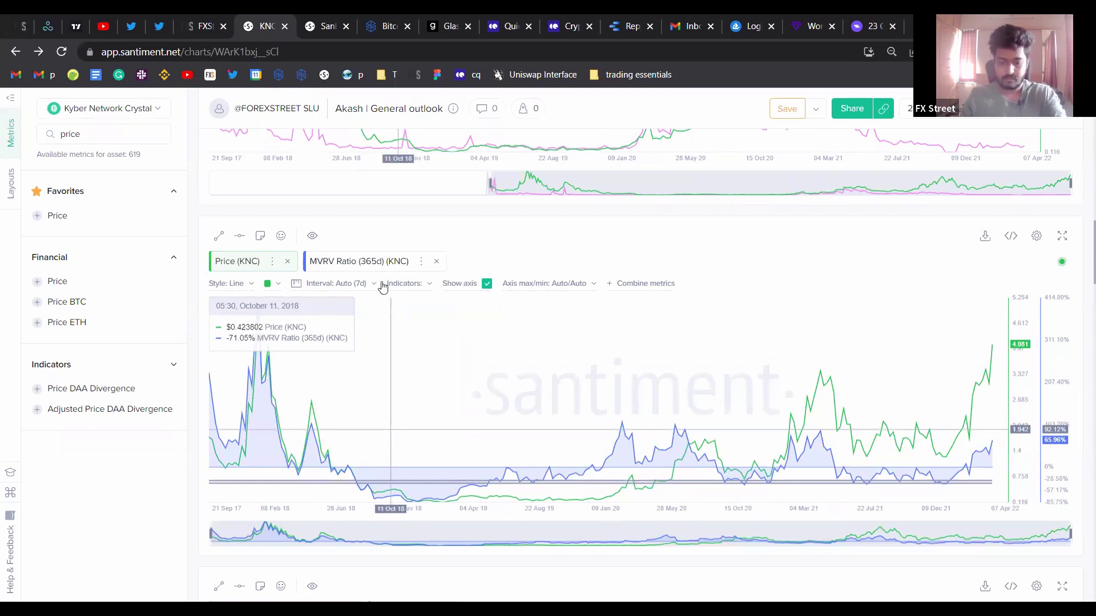
click(239, 235)
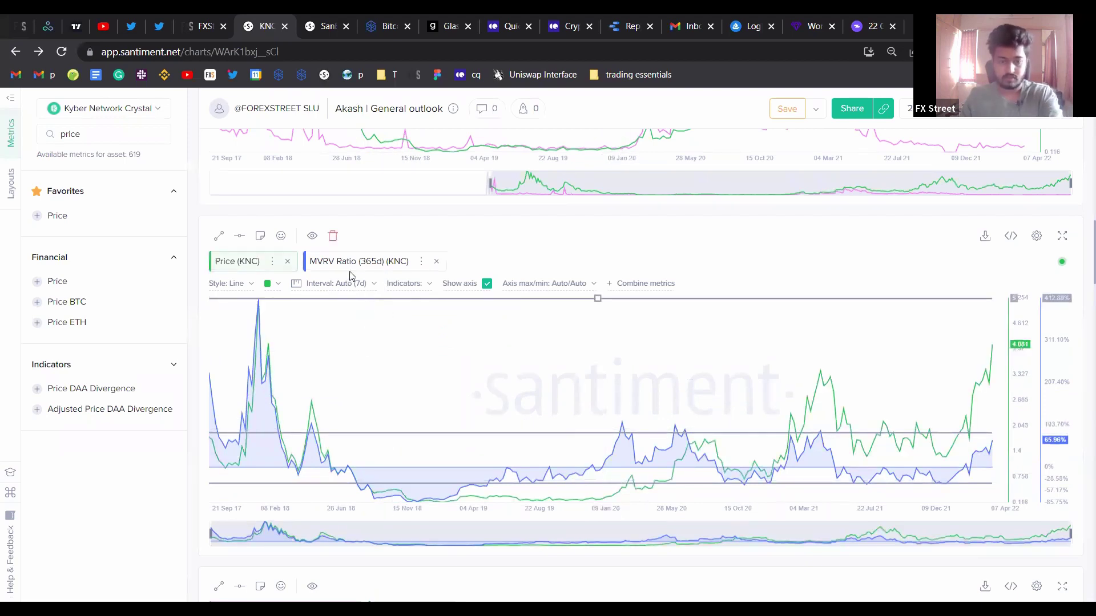
click(331, 236)
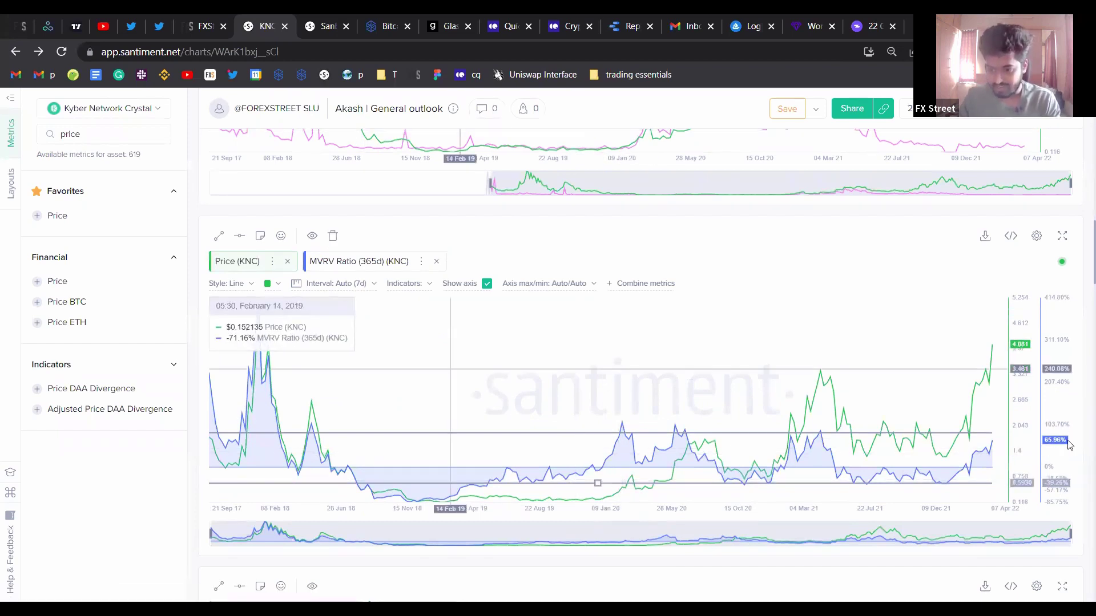
key(Delete)
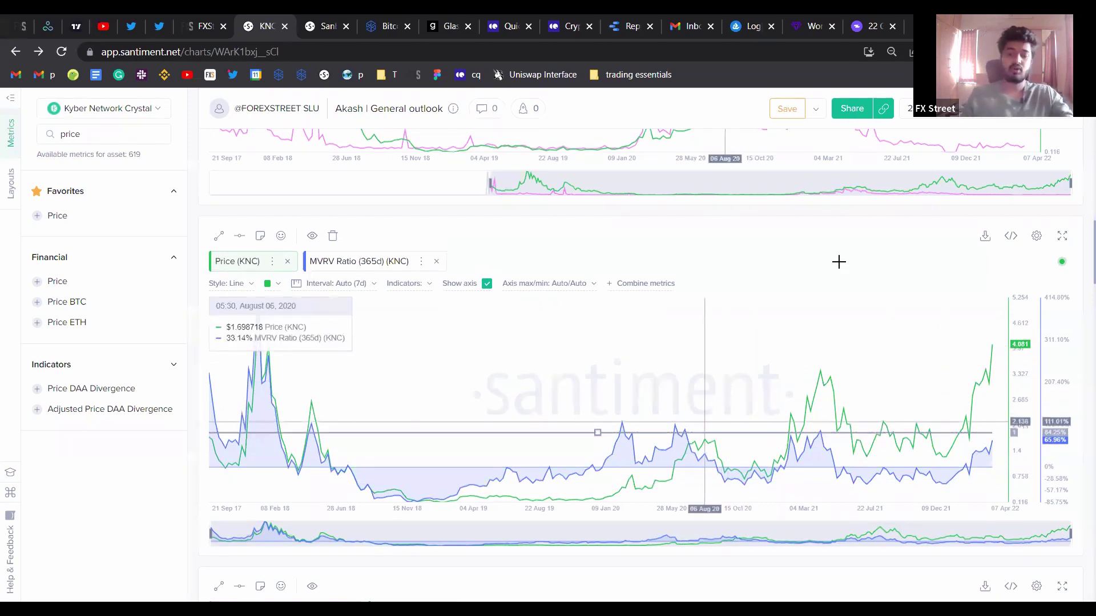
Step: Switch to TradingView, clear the long position and Fibonacci retracement from the KNCPERP chart, and review the upside projection above the eq highs line
key(ctrl+3)
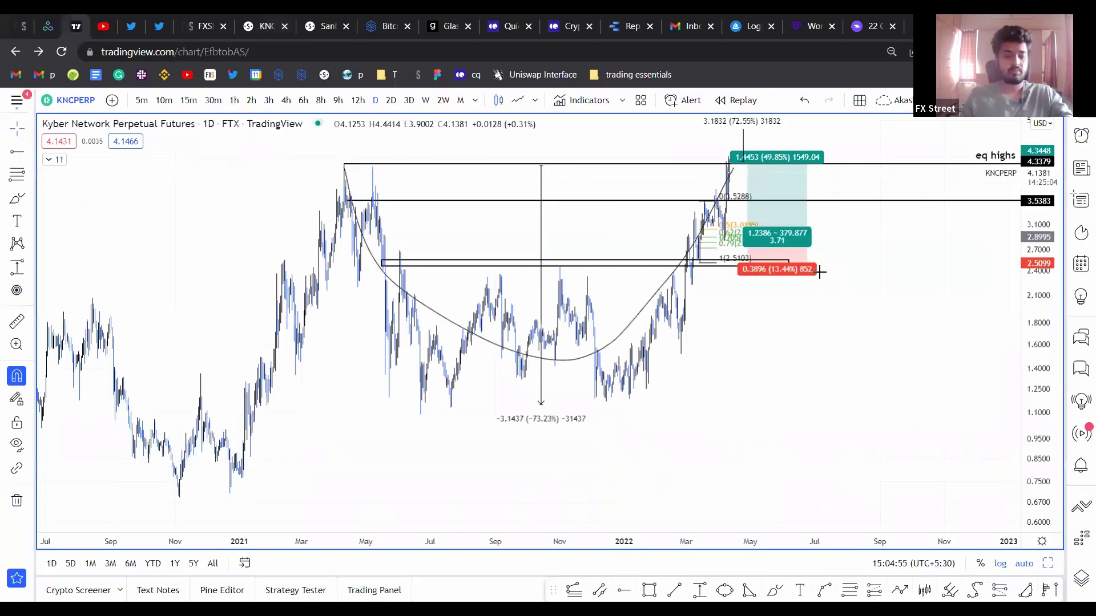
drag(1041, 157, 1041, 256)
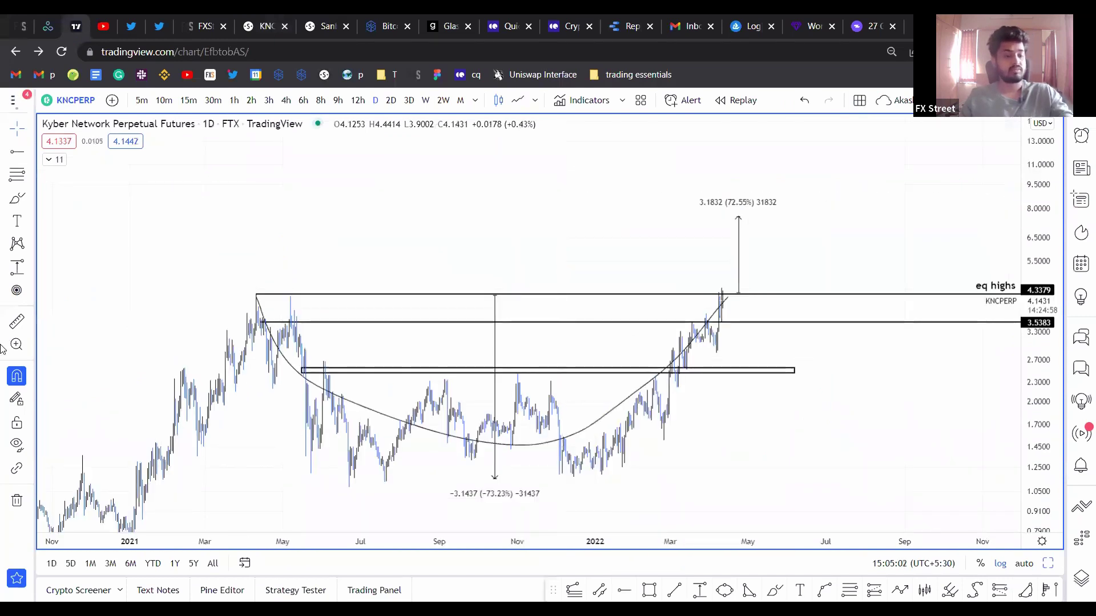
key(alt+r)
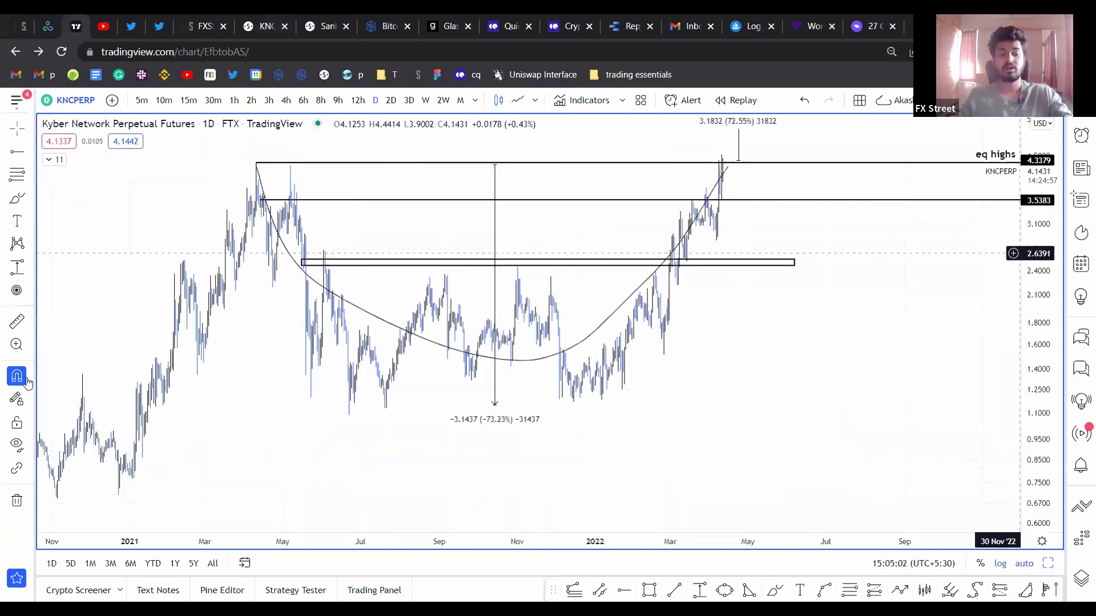
Step: Switch to the Santiment screener and add Kyber Network Crystal to the selected assets
key(ctrl+Tab)
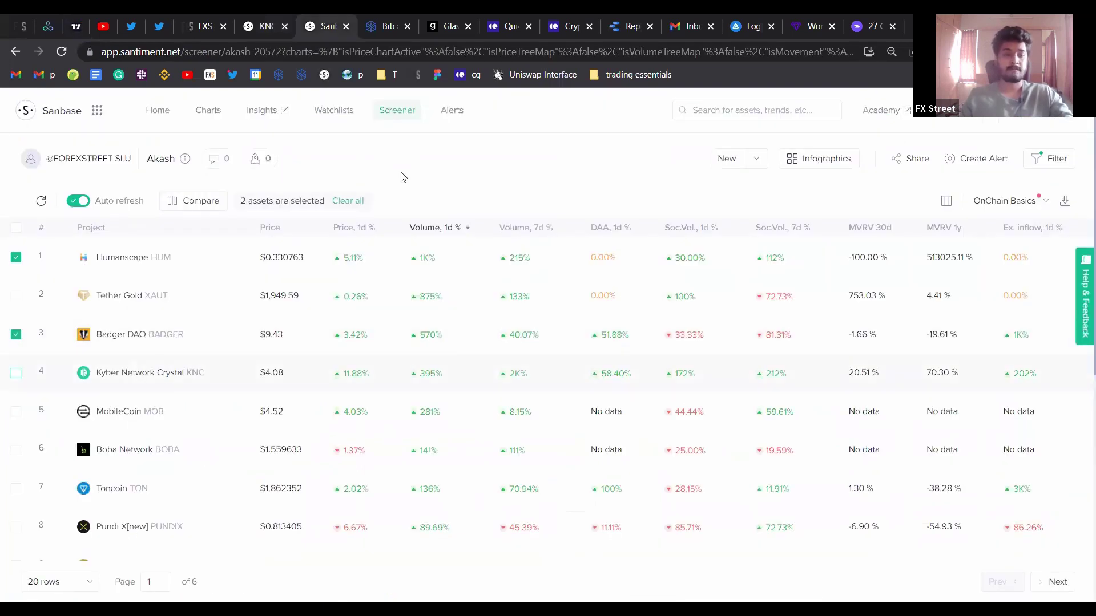
key(space)
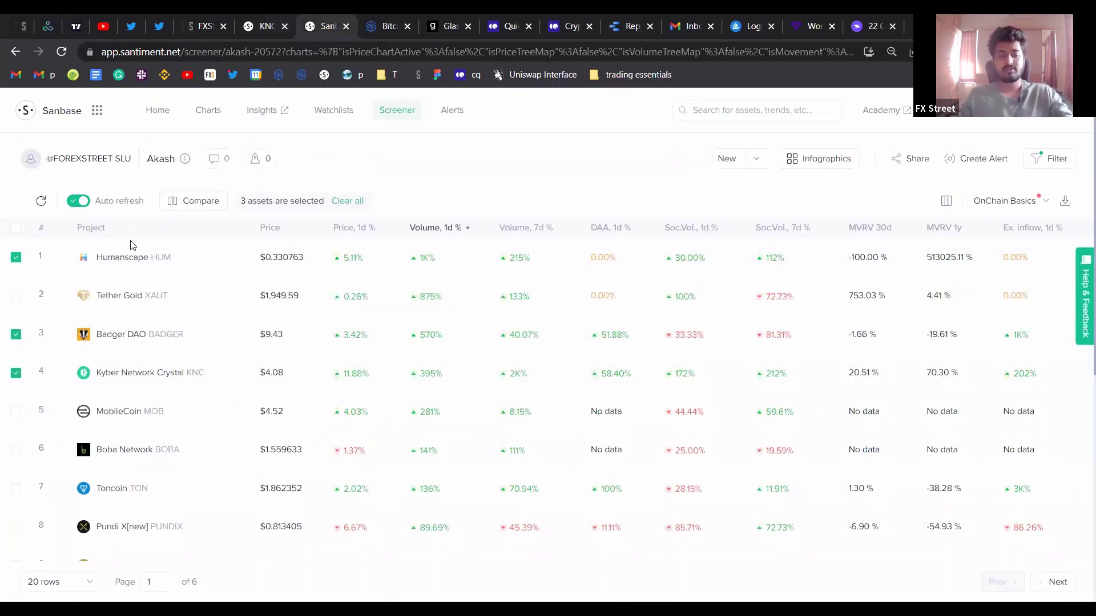